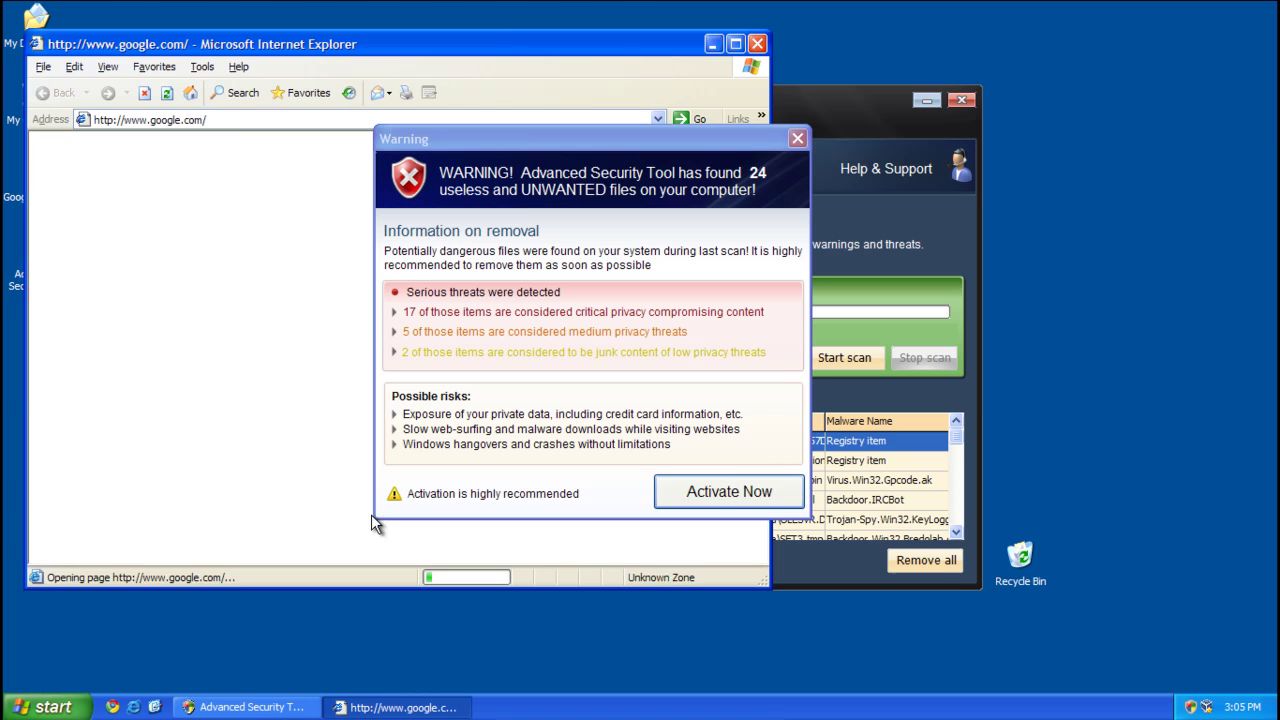
Dismiss the activation warning, confirm the Security Alert, and close Advanced Security Tool 2010
click(798, 139)
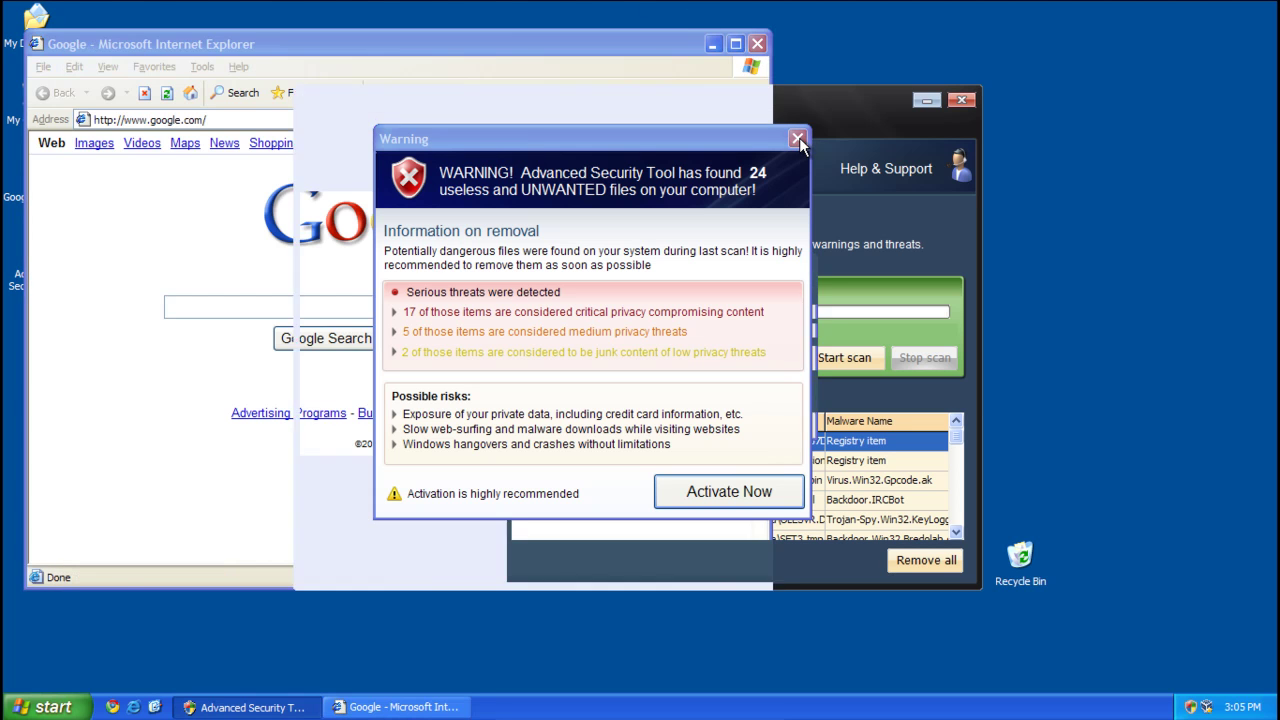
click(604, 420)
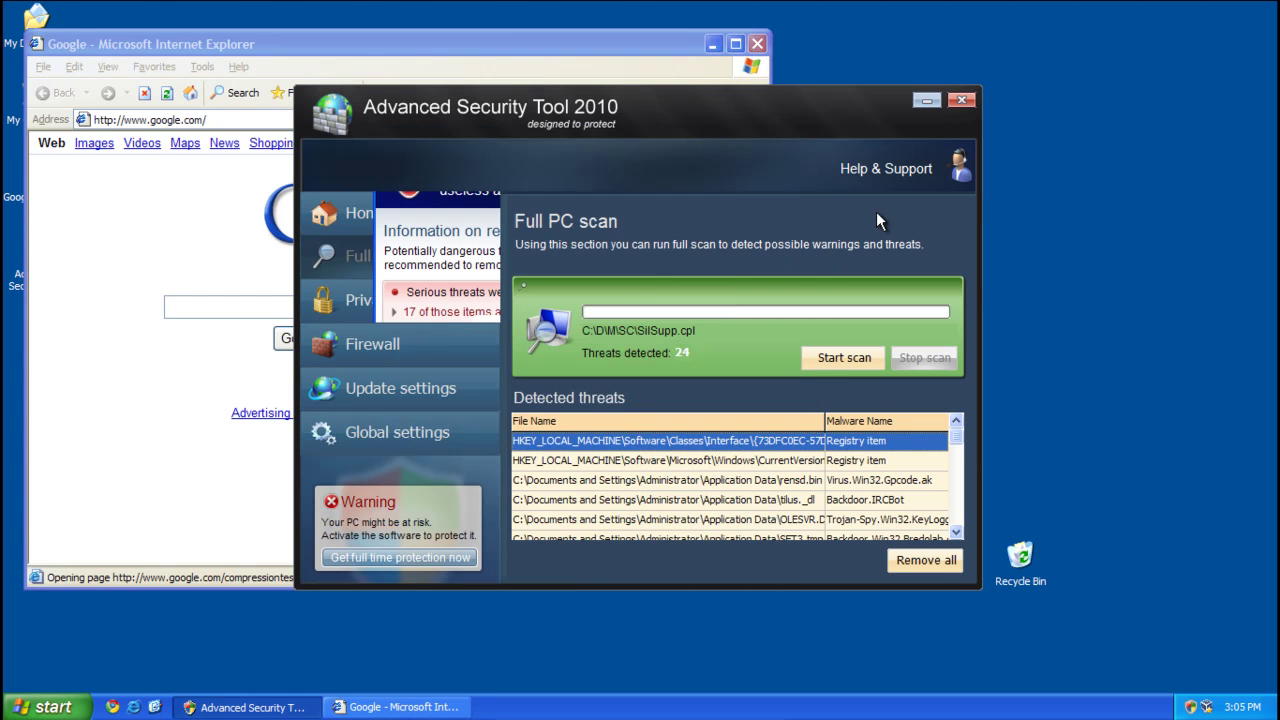
click(926, 100)
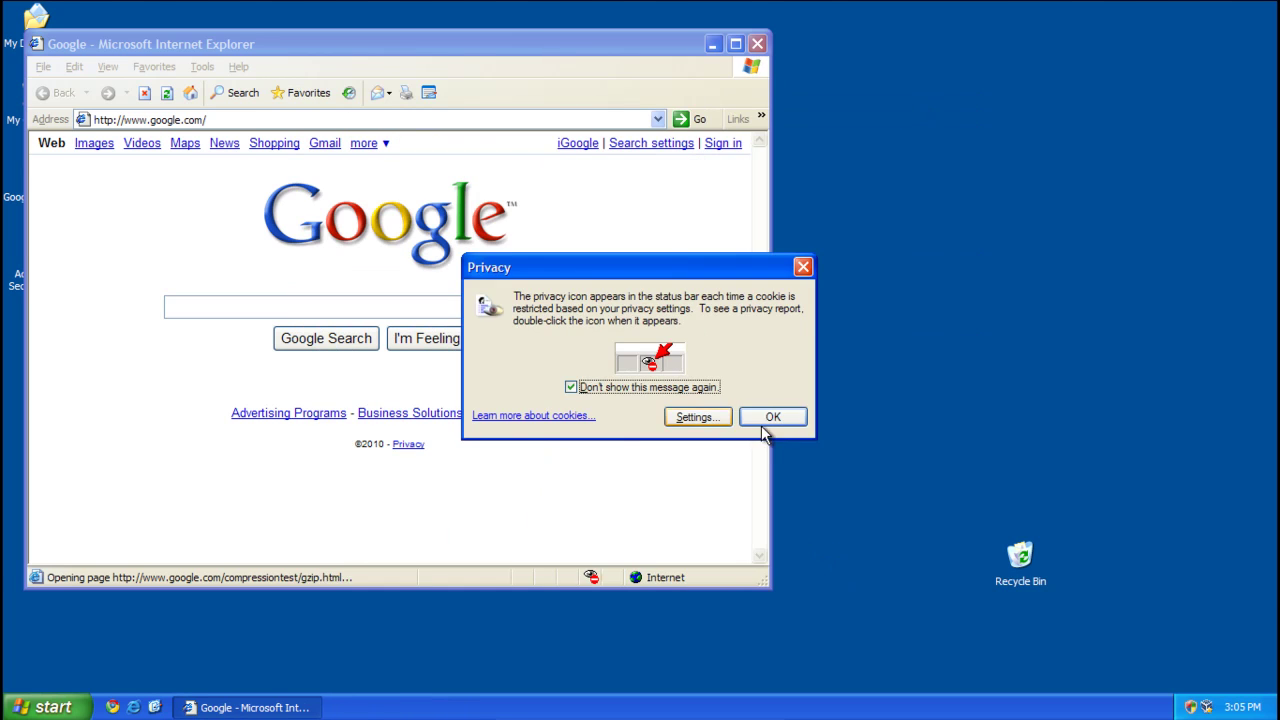
Dismiss the cookie notice and go to bit.ly/rkll-ie after trying bit.ly/rkll
click(765, 420)
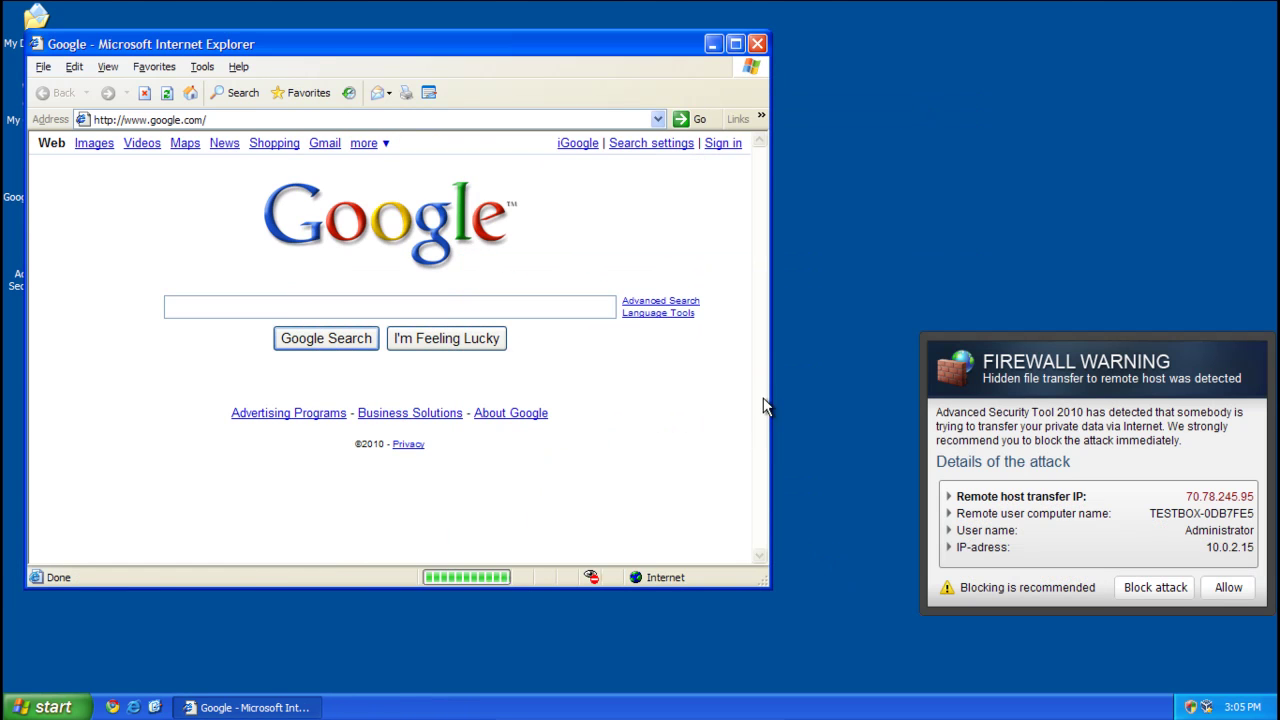
click(250, 120)
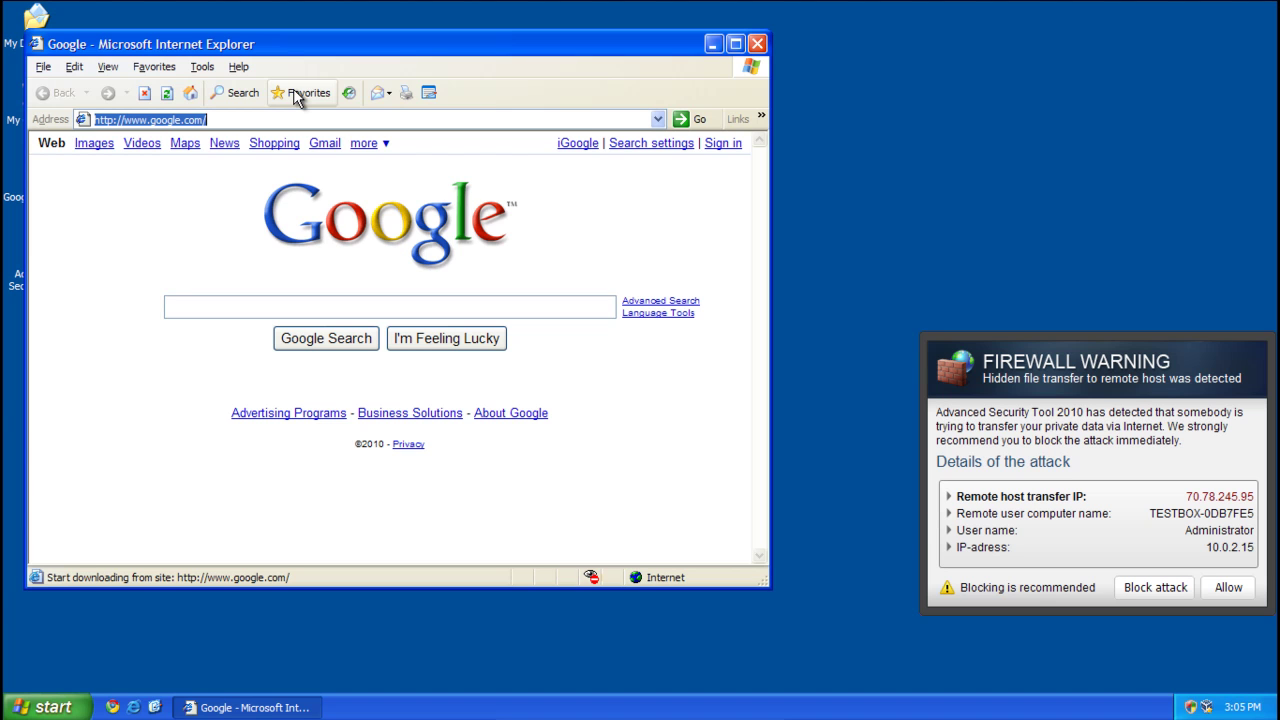
text(bit.ly/rk)
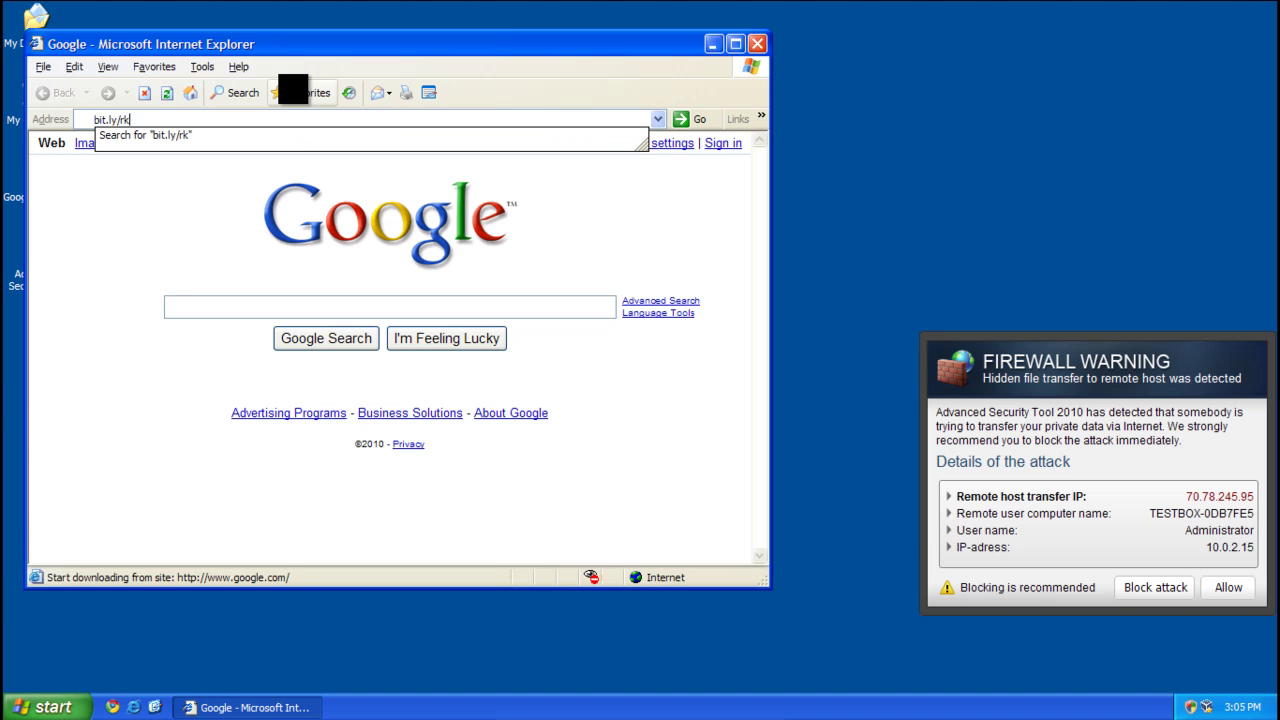
text(ll)
key(Return)
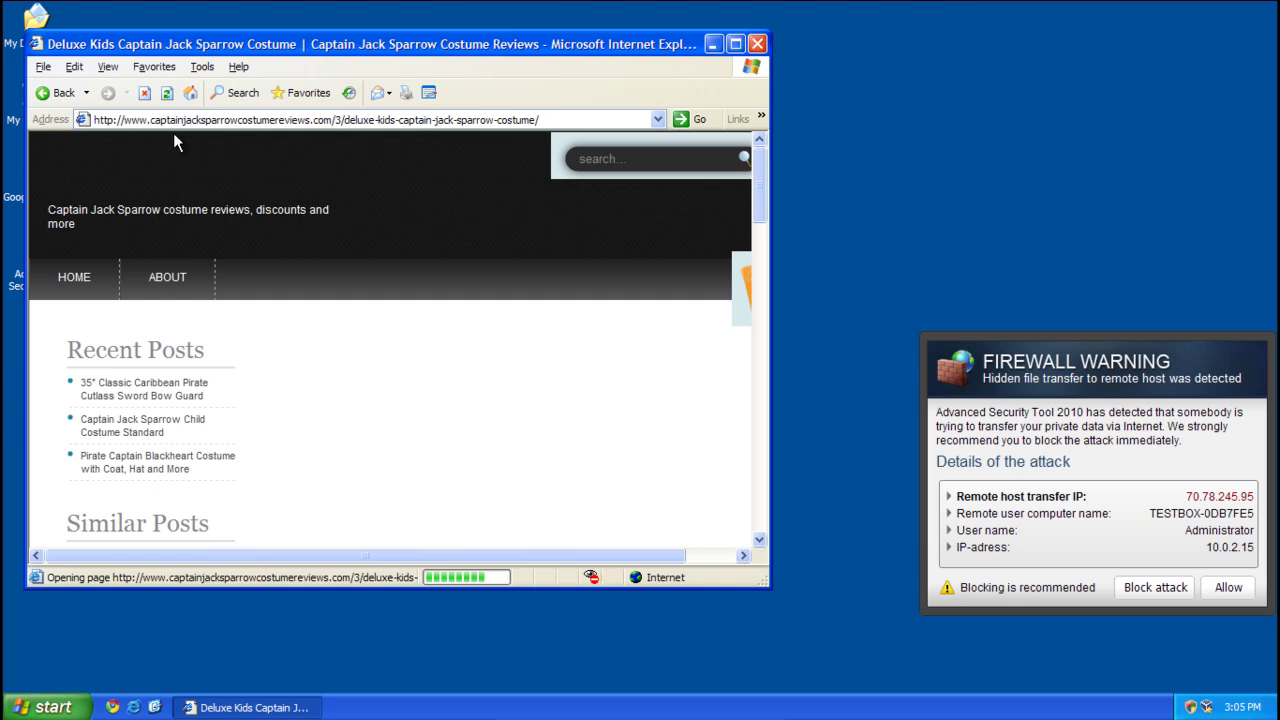
click(219, 119)
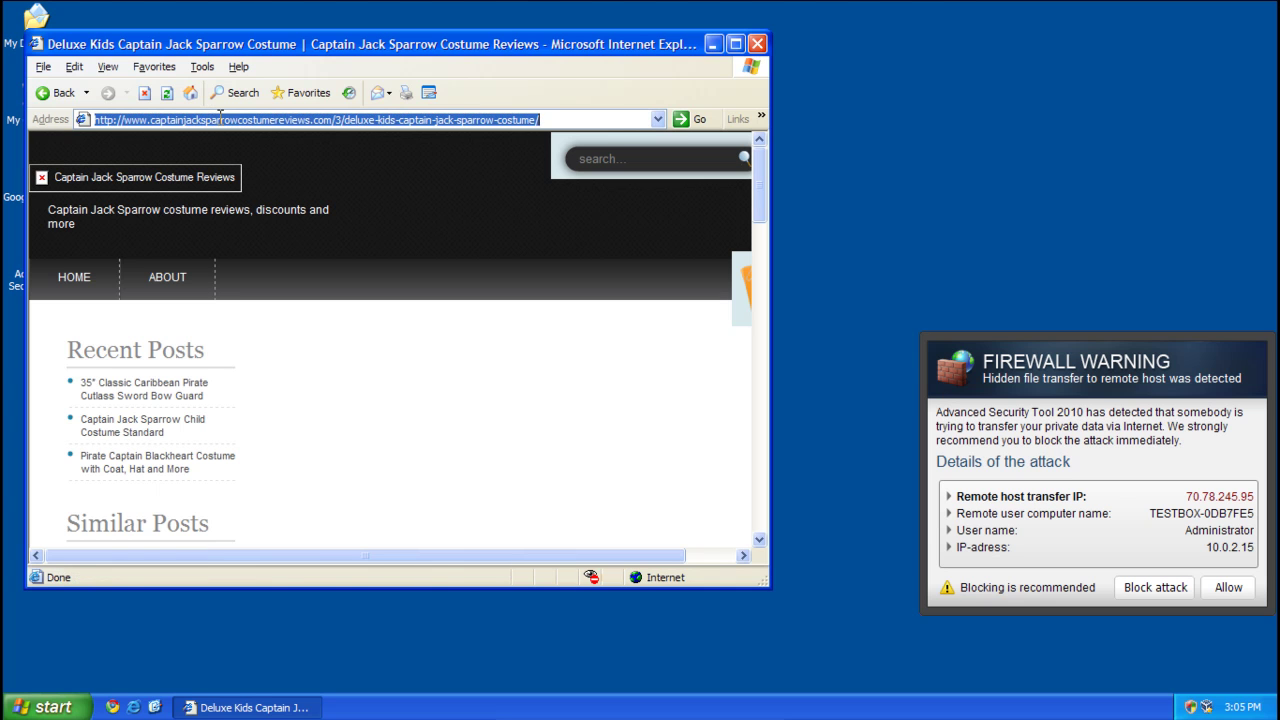
text(bit.)
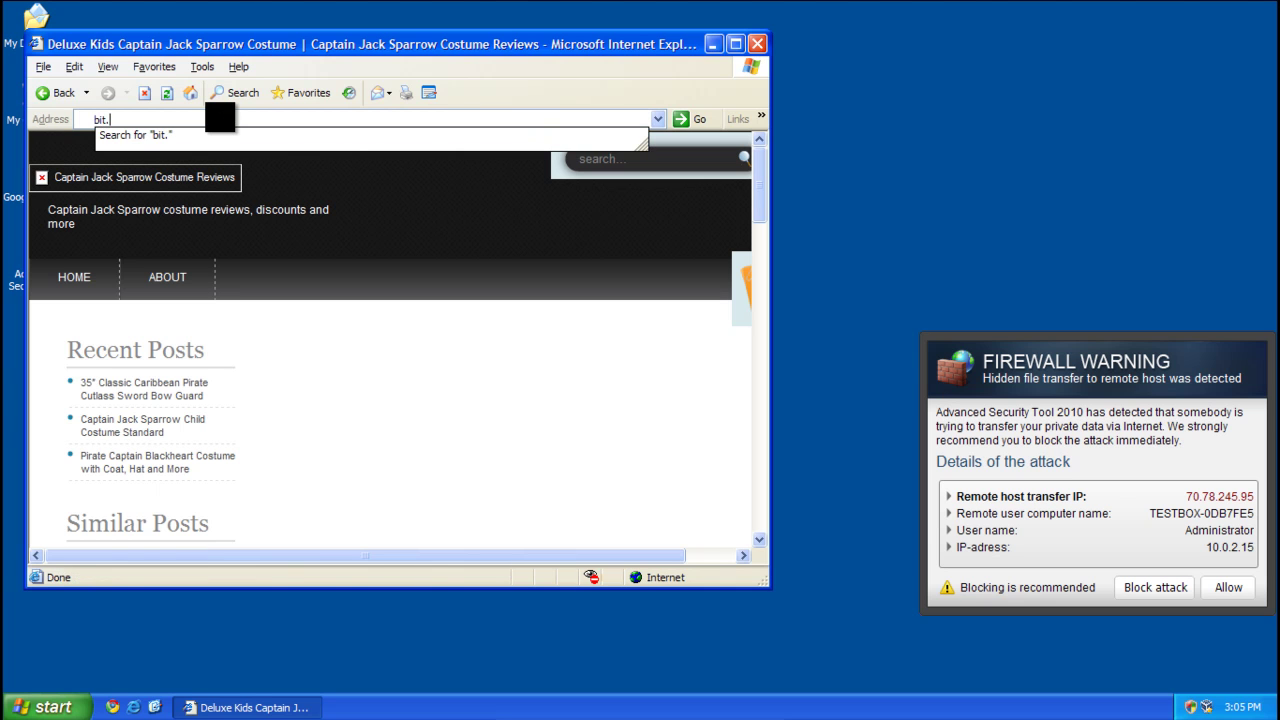
text(ly/rkll-)
text(ie)
key(Return)
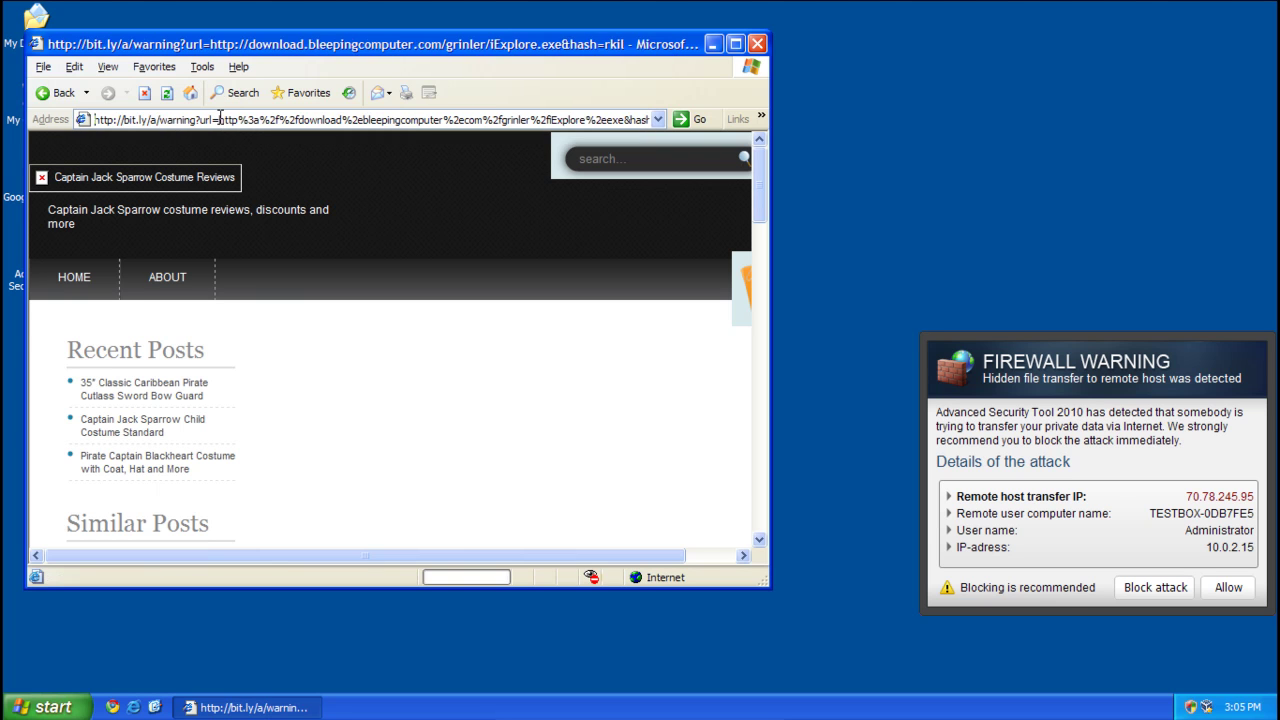
Save iExplore.exe to the desktop, then close Internet Explorer and the download notice
scroll(360, 375, down, 5)
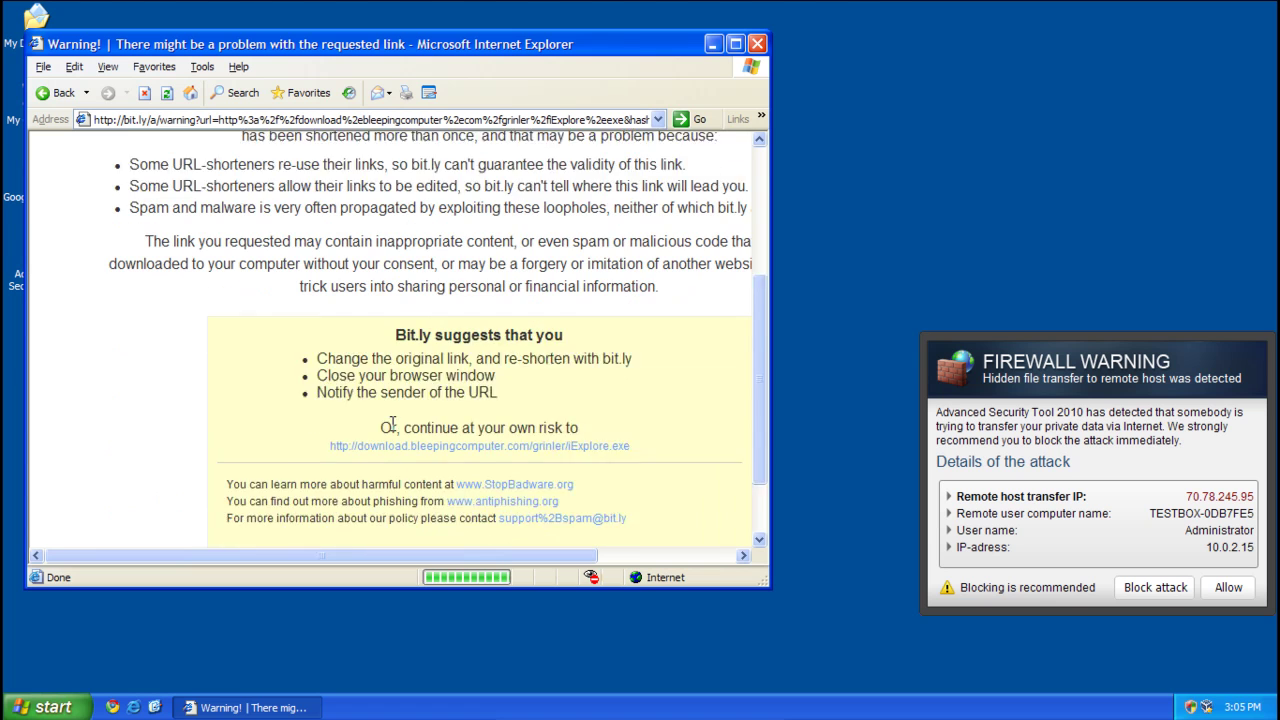
click(440, 384)
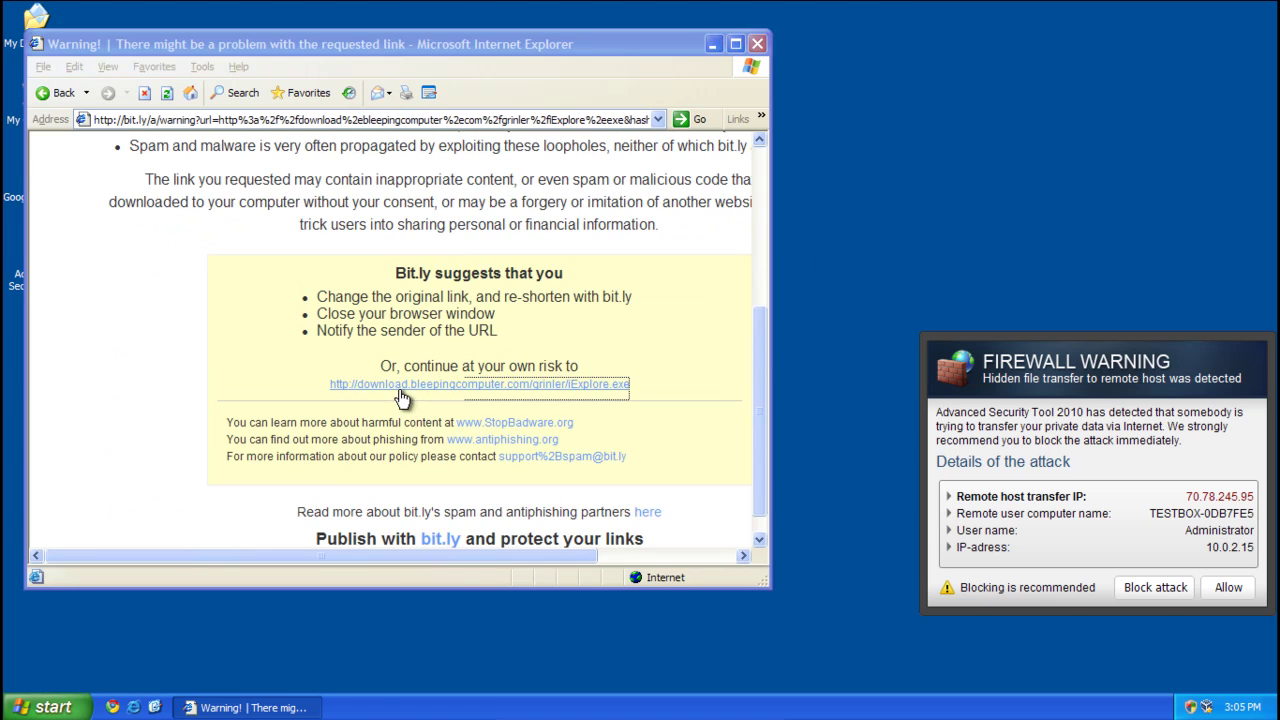
click(714, 368)
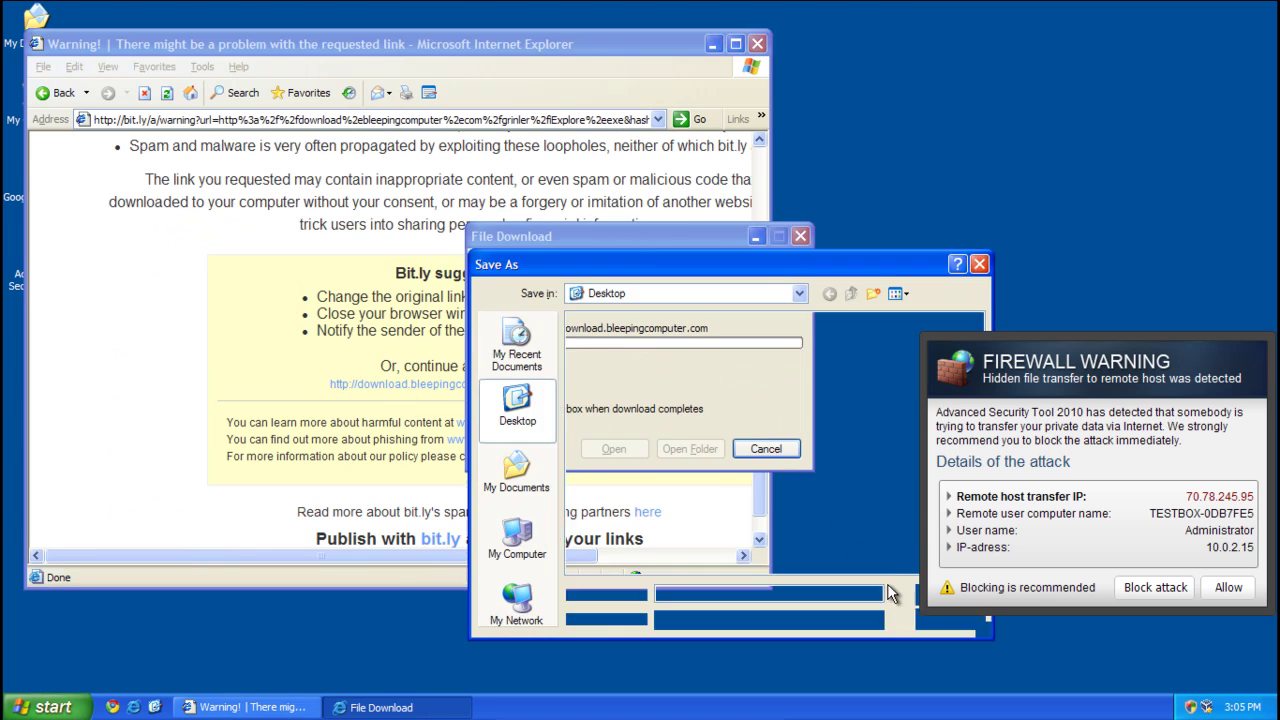
click(917, 592)
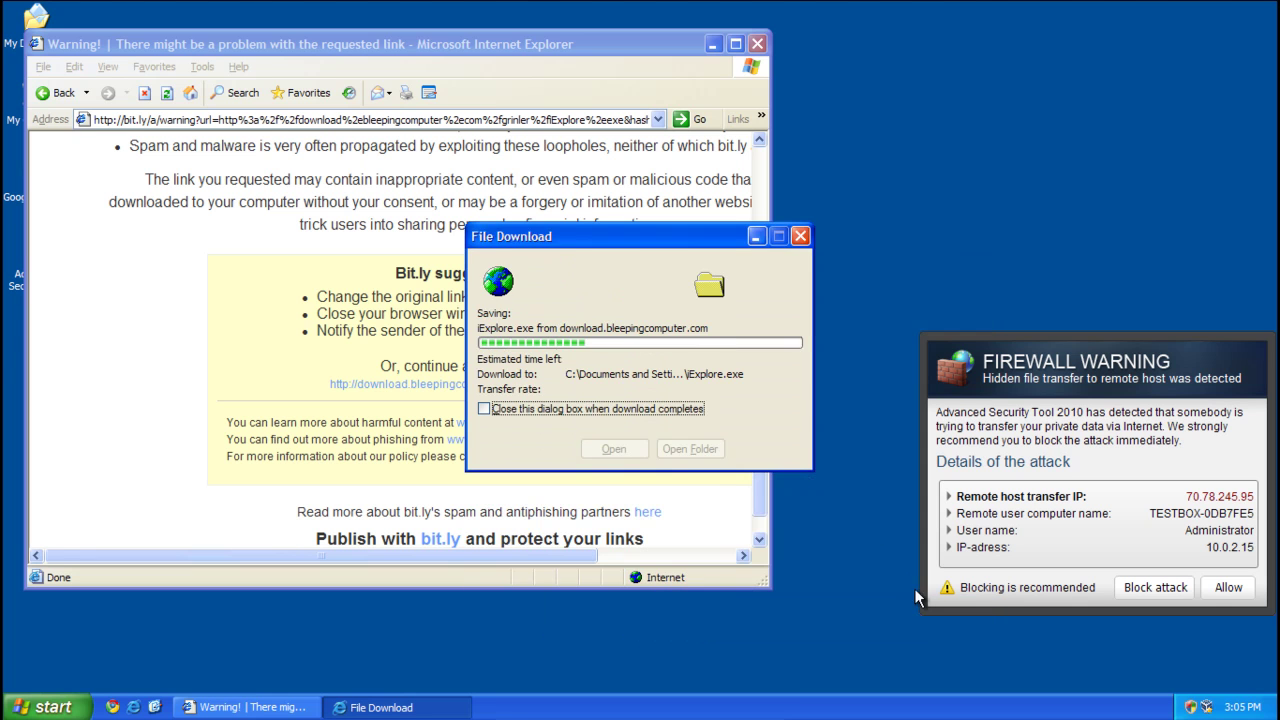
click(757, 44)
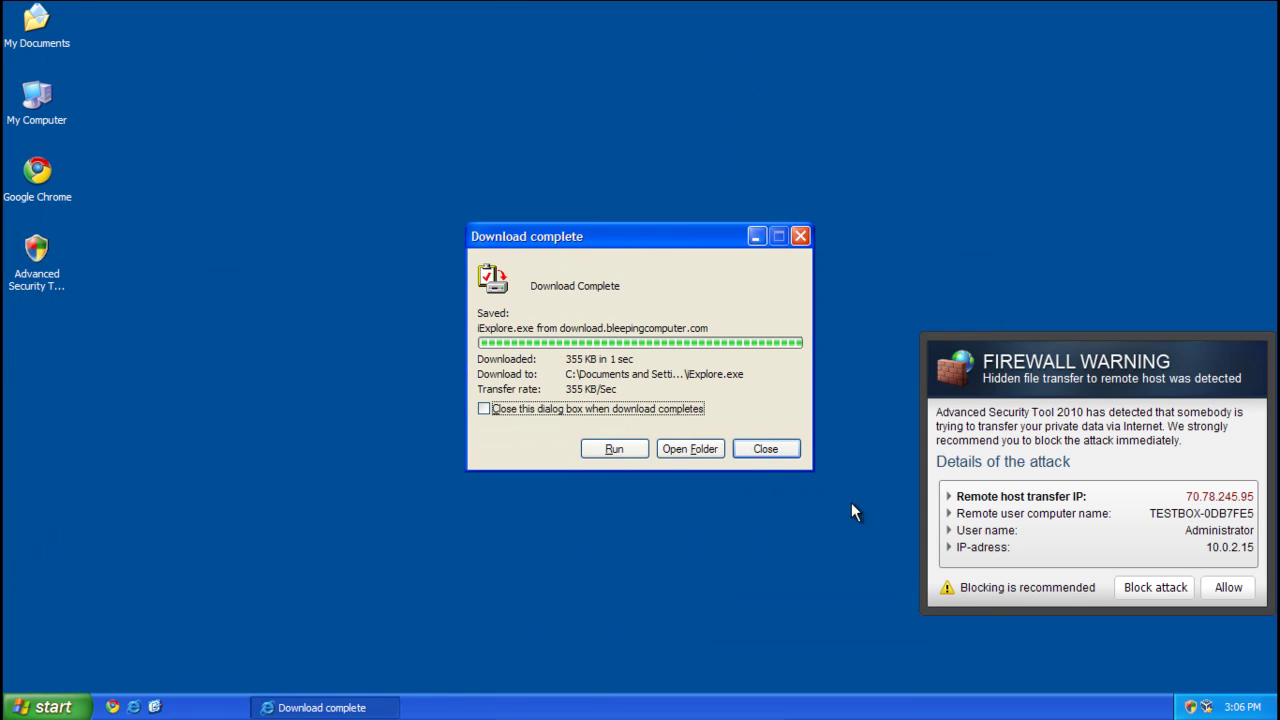
click(782, 452)
Run iExplore.exe (Rkill) from the desktop, then close its rkill.log listing asectool.exe
double_click(37, 328)
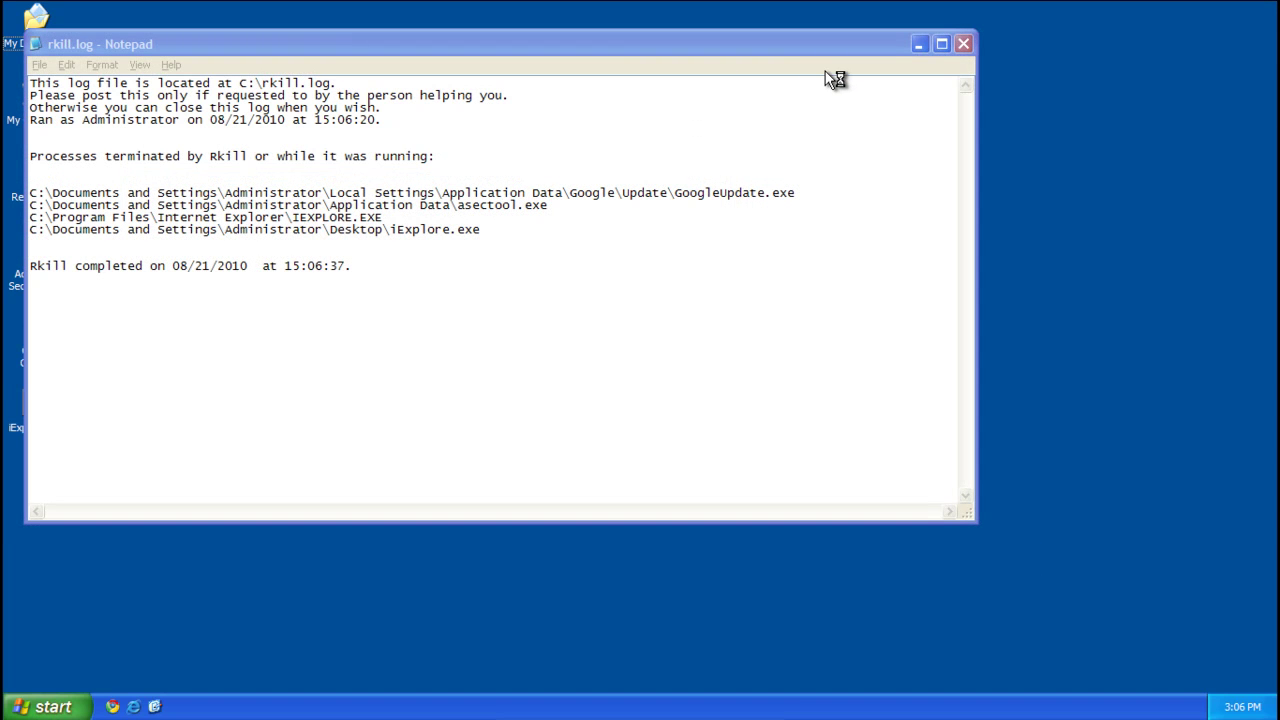
click(963, 44)
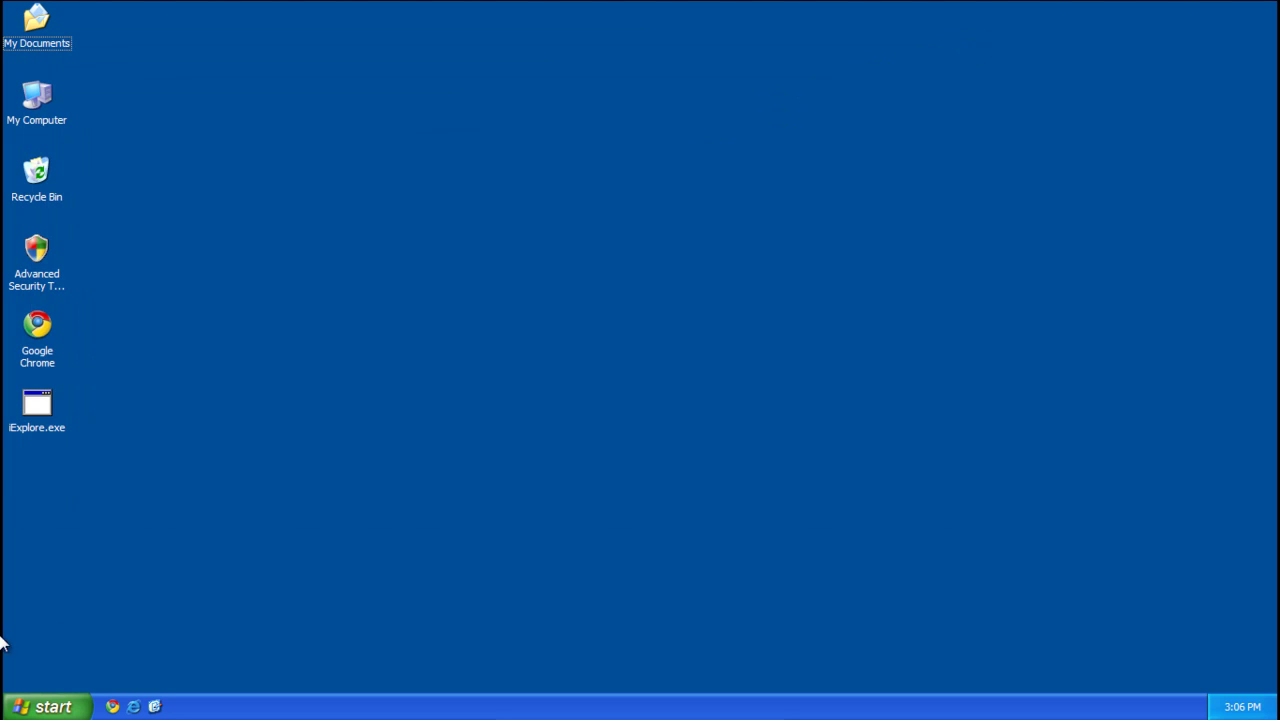
Download mbam-setup.exe to the desktop in Chrome from the Quick Launch bar, then close Chrome
click(113, 707)
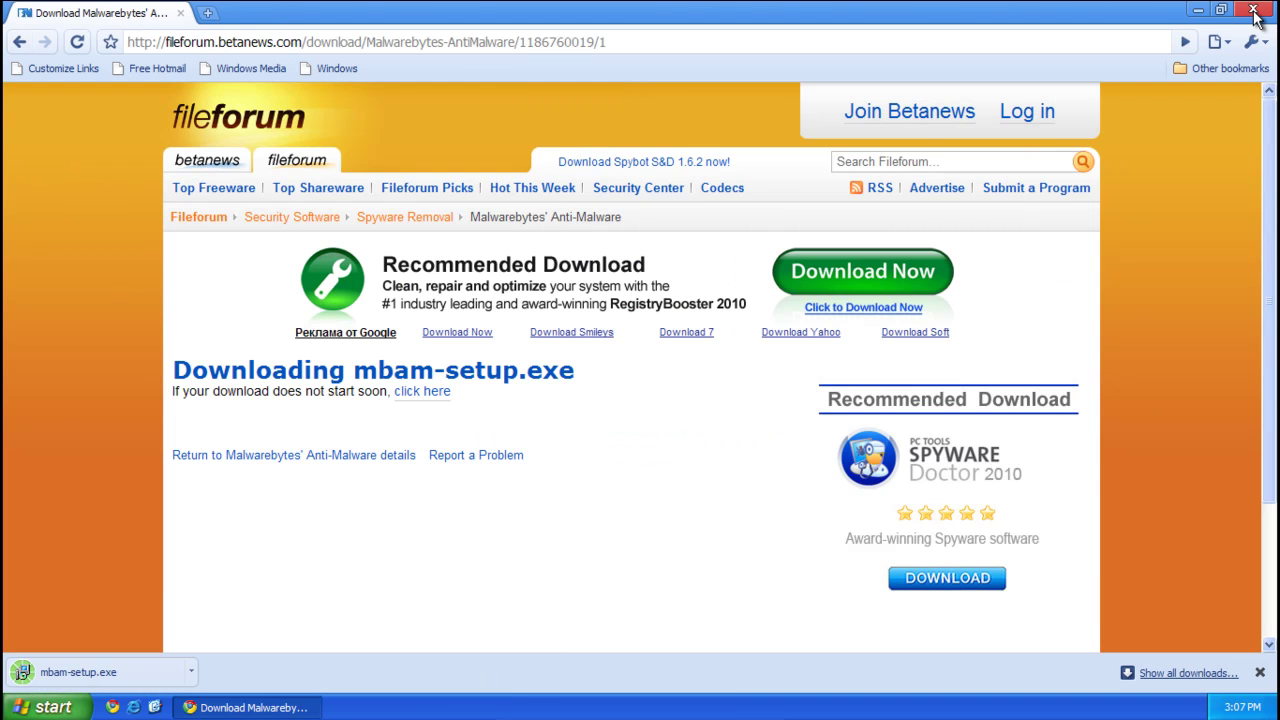
click(1252, 9)
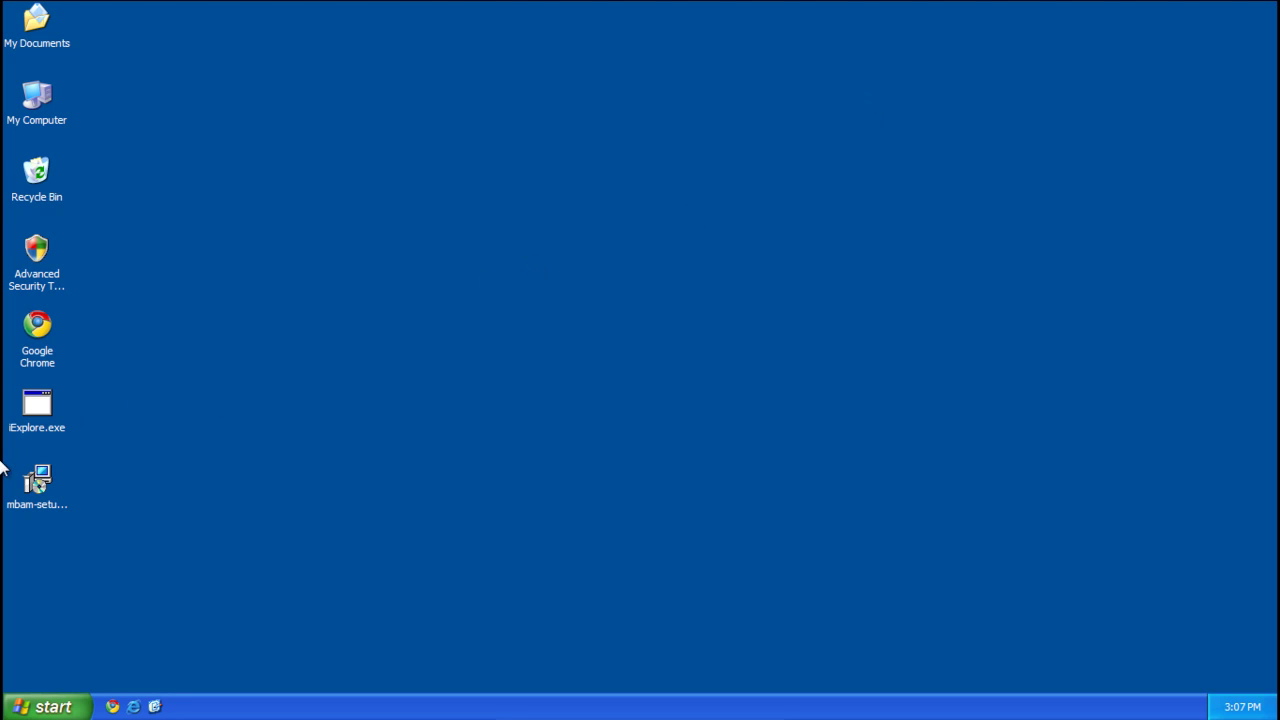
Run mbam-setup, accept the licence, and install with default location, Start Menu folder and tasks
double_click(32, 485)
click(660, 400)
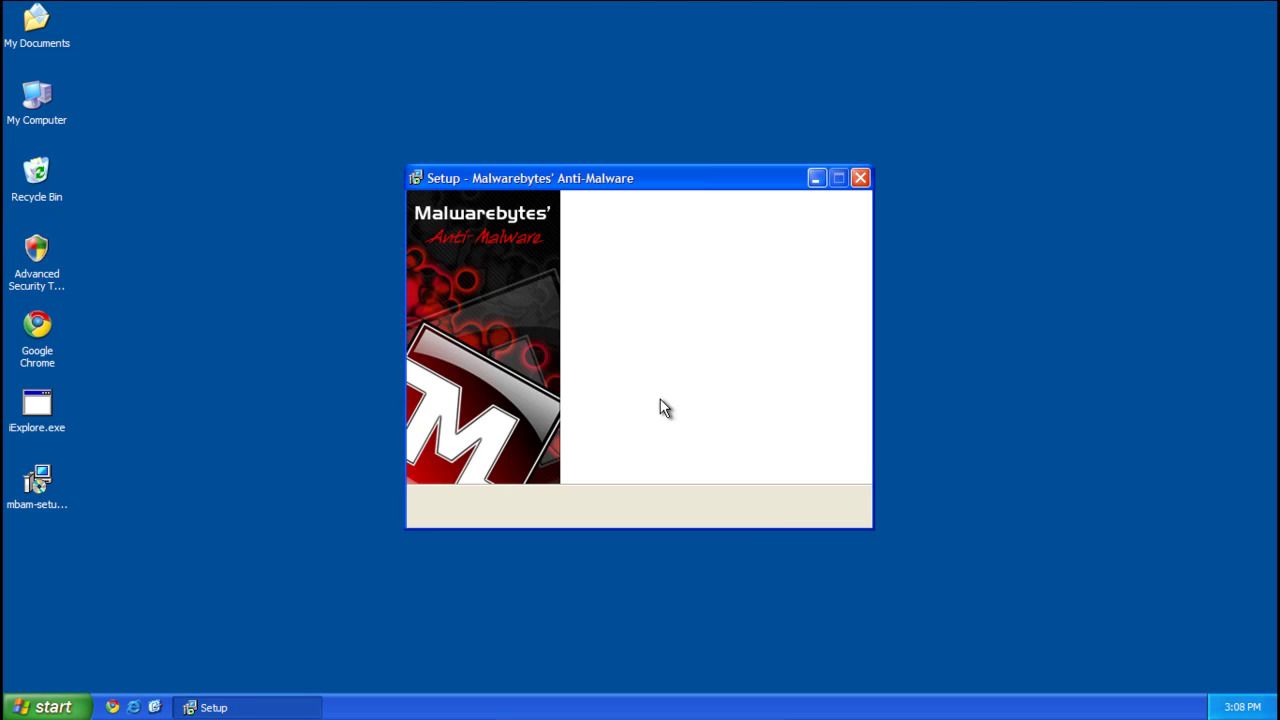
click(747, 512)
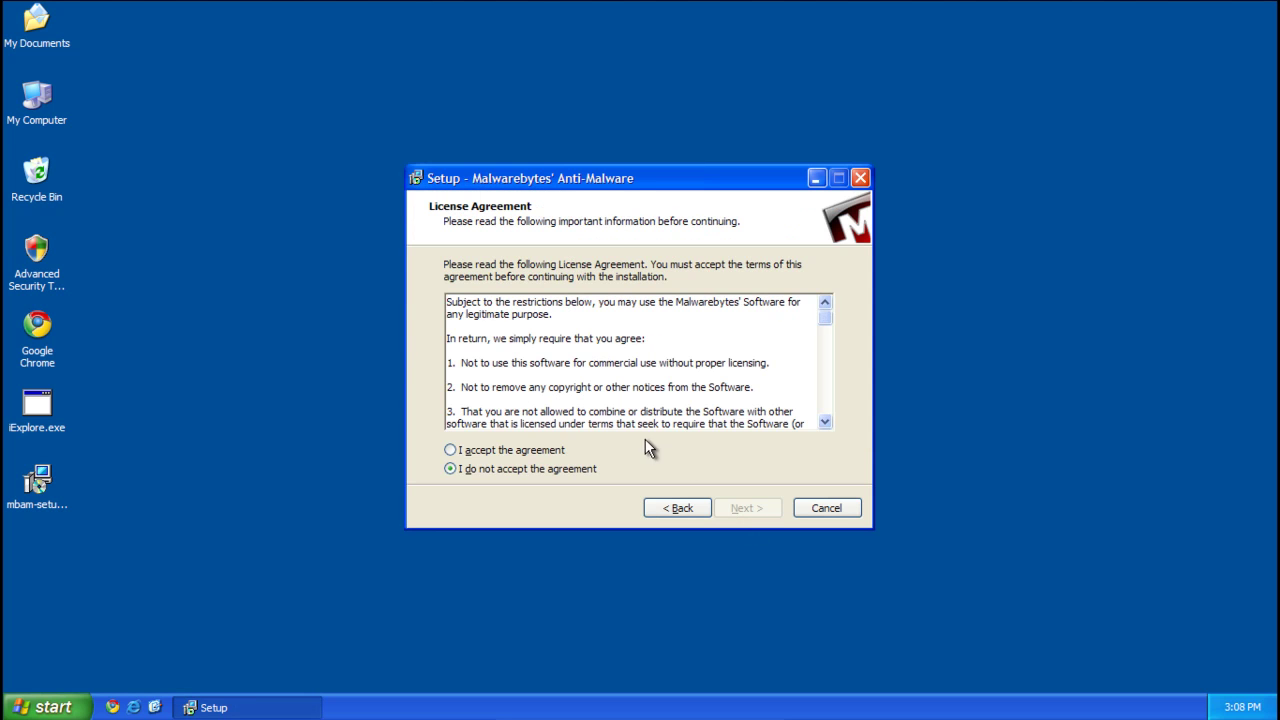
click(500, 449)
click(746, 508)
click(745, 502)
click(744, 501)
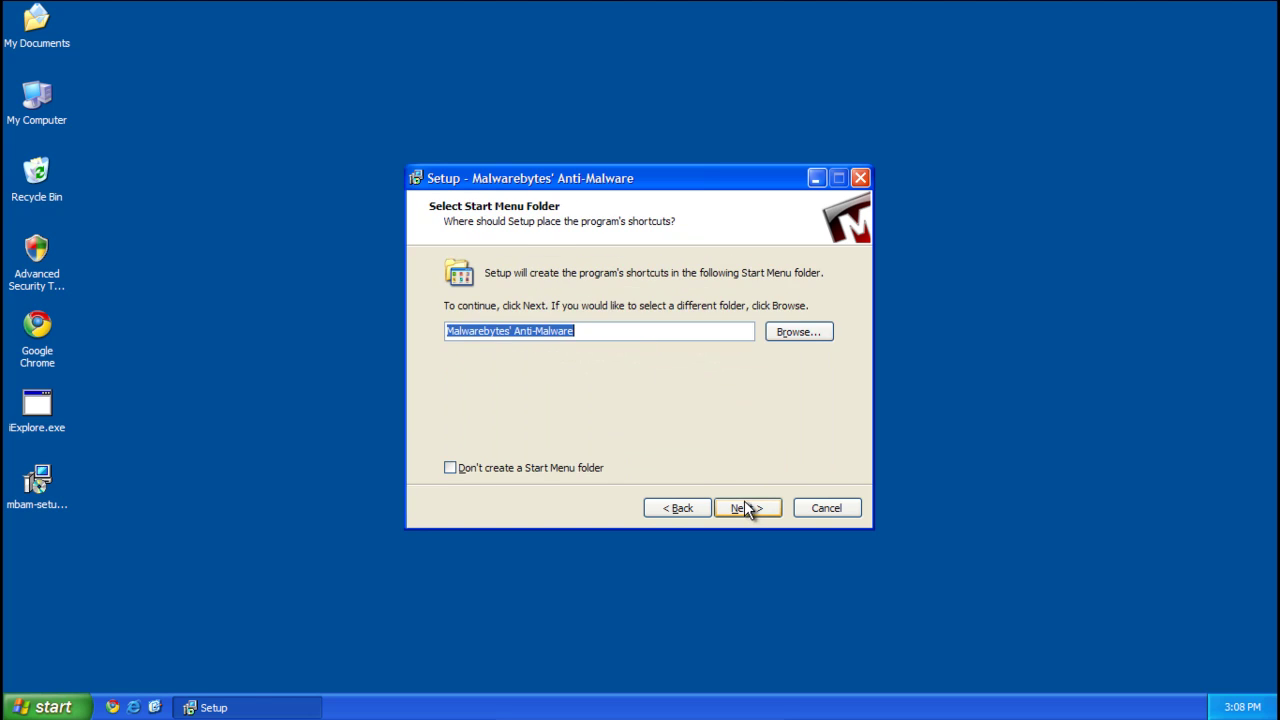
click(744, 500)
click(744, 508)
click(740, 505)
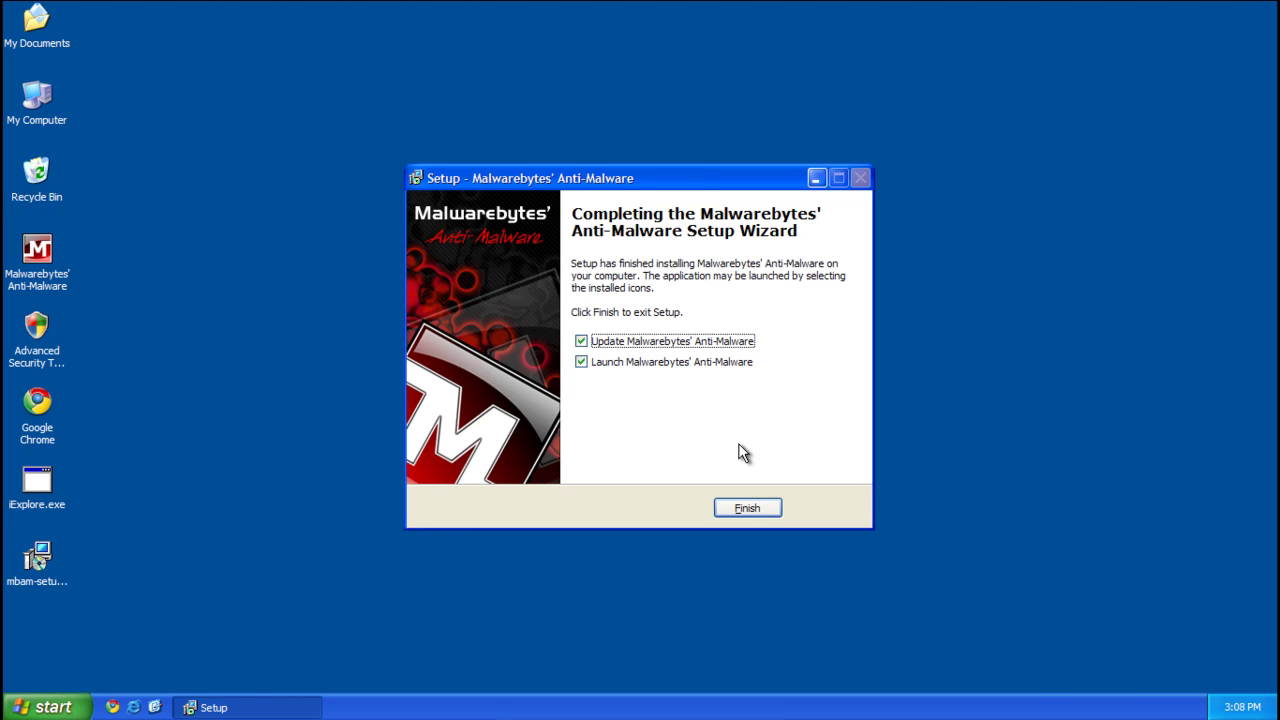
Finish setup, launch Malwarebytes, and confirm via Check for Updates that database 4459 is current
click(748, 510)
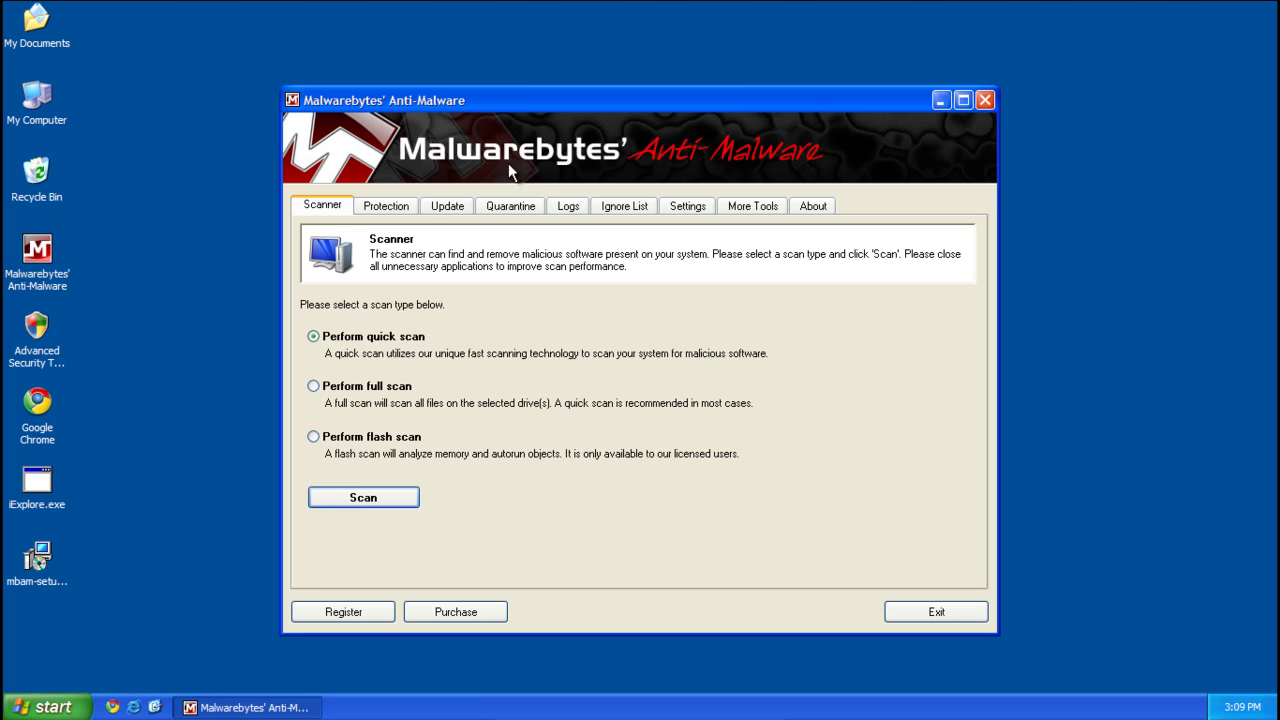
click(440, 207)
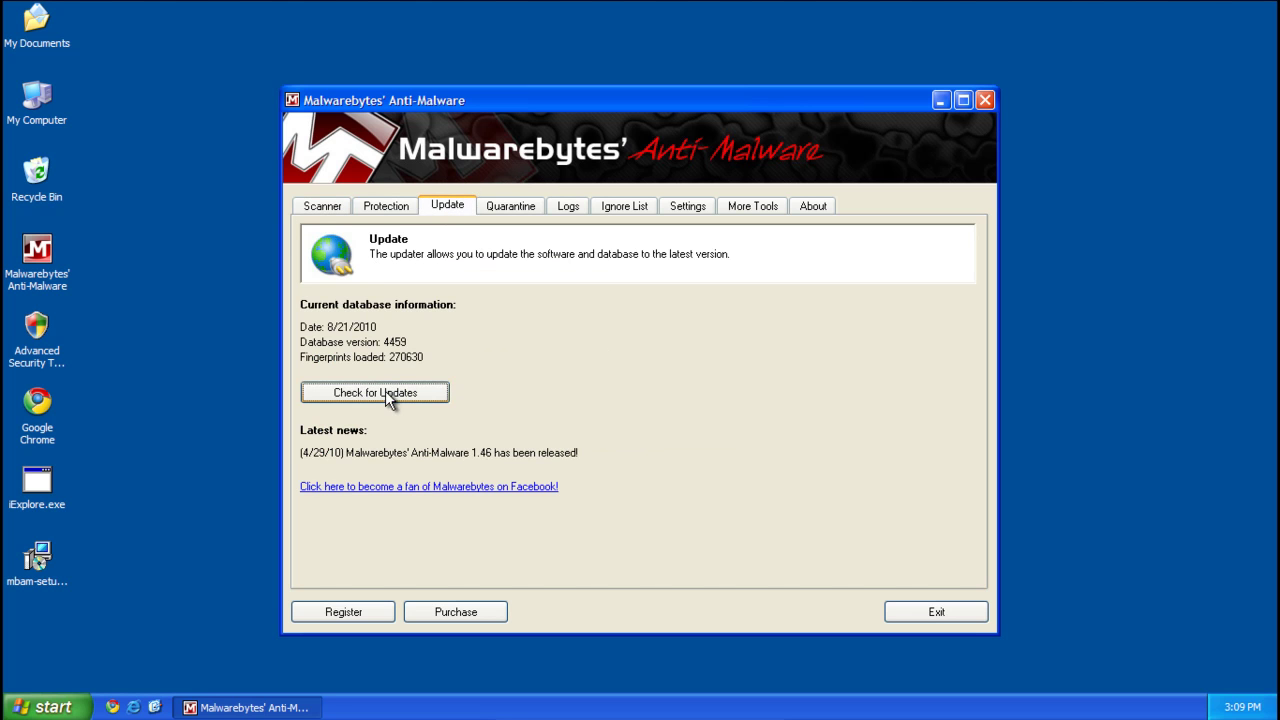
click(392, 396)
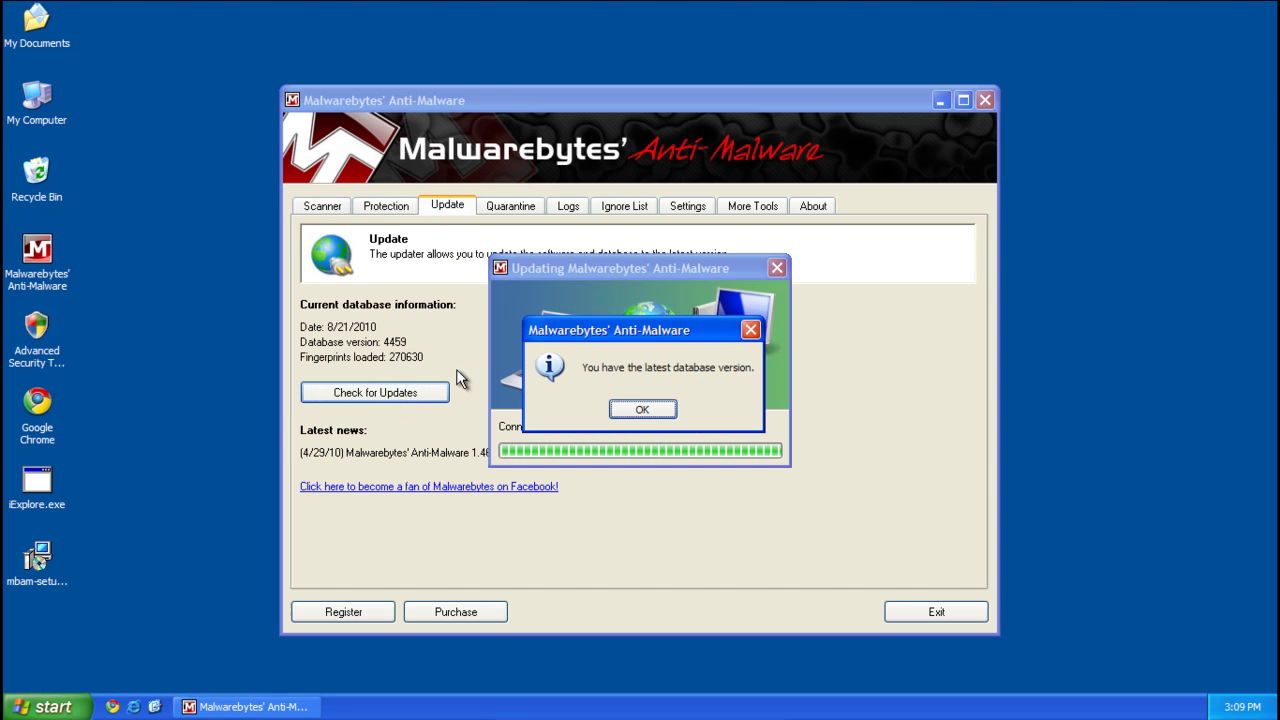
click(632, 410)
click(323, 212)
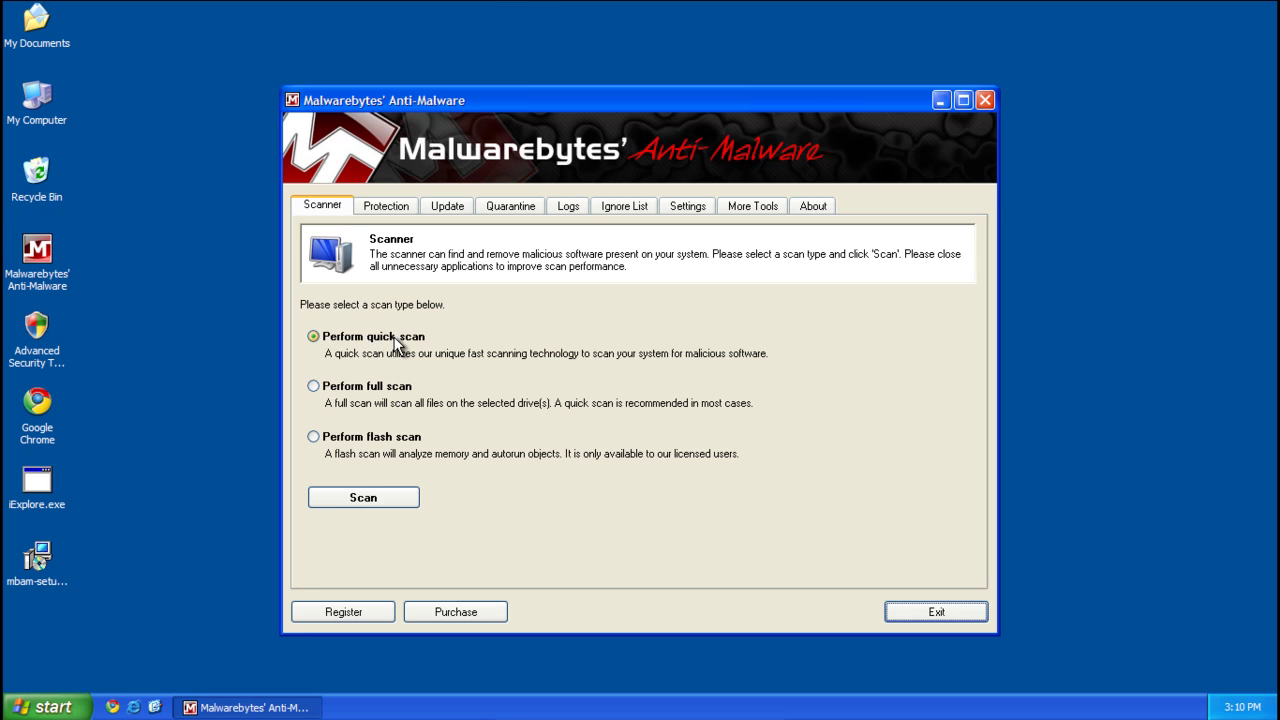
Run a quick scan and acknowledge the completion message reporting 24 infected objects
click(364, 498)
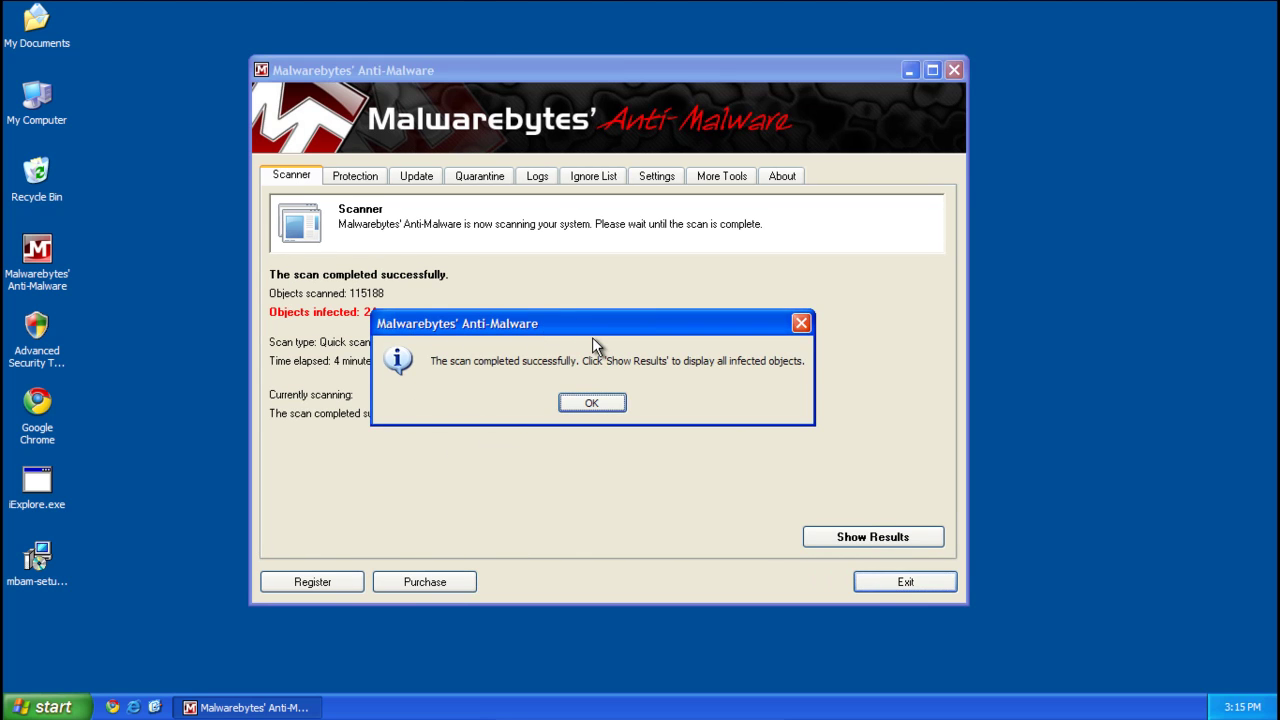
click(582, 405)
click(589, 406)
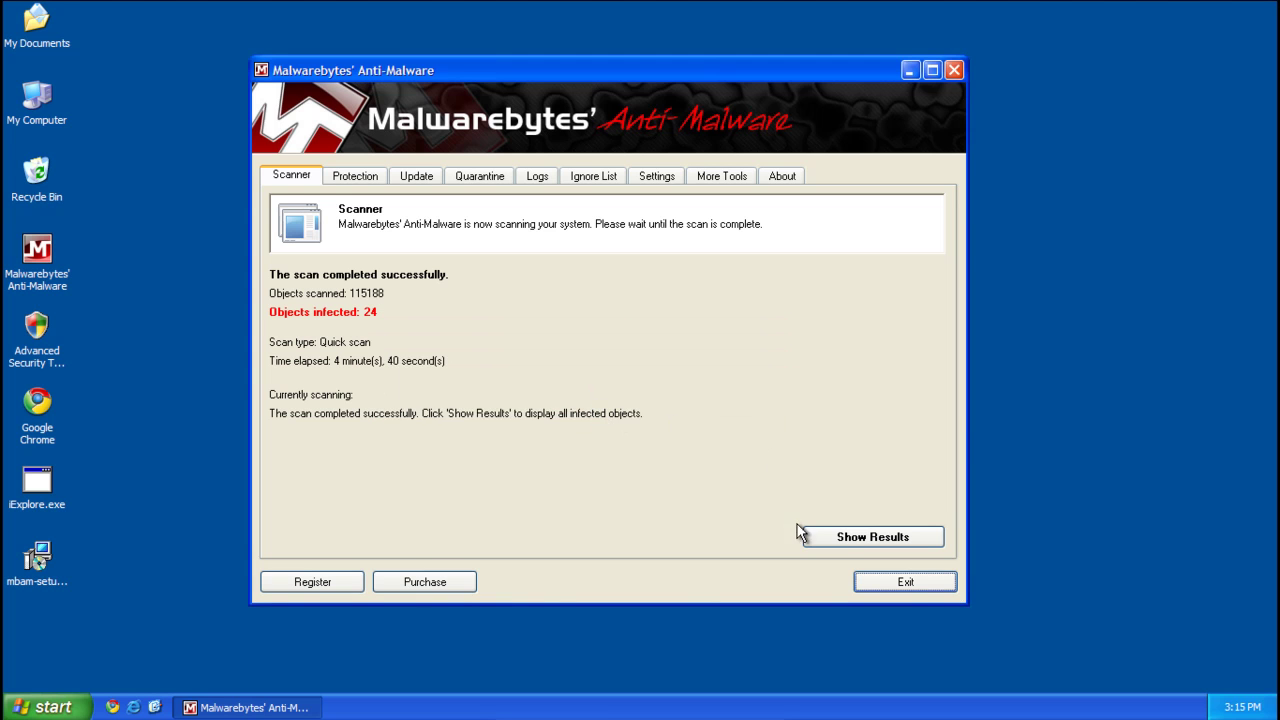
Show the scan results, widen the Item column to read full paths, and remove all checked threats
click(844, 549)
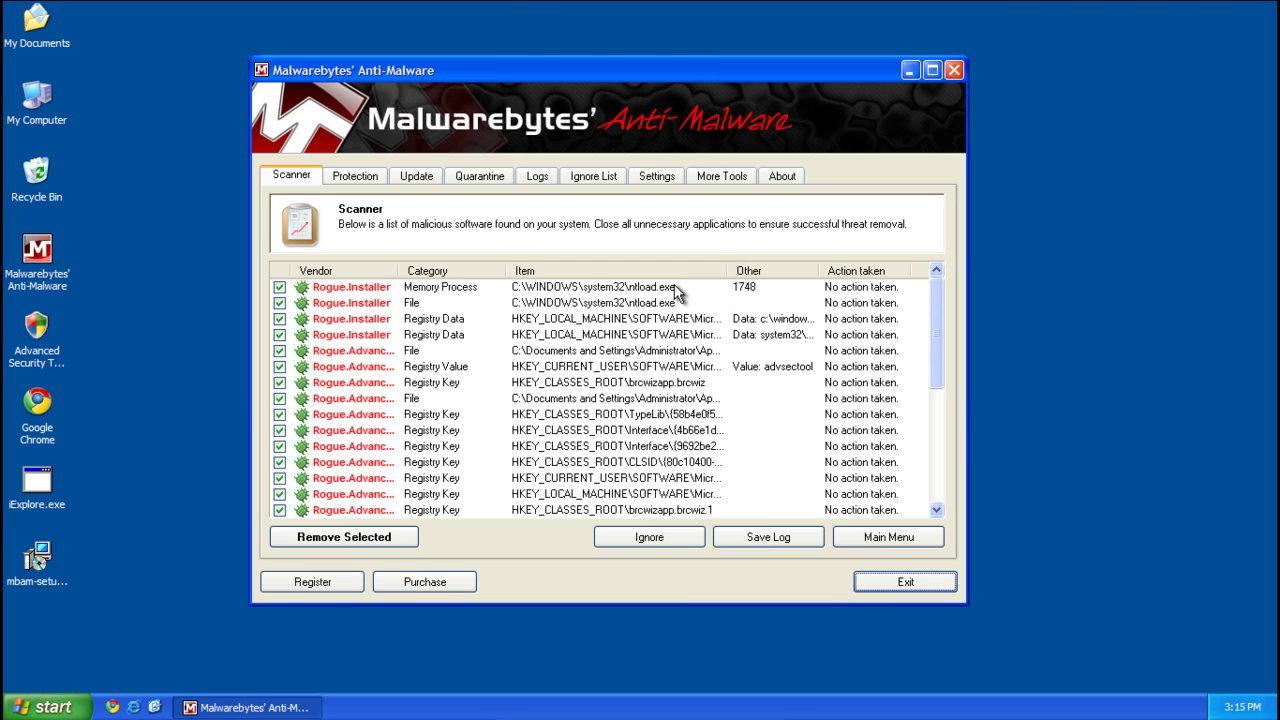
double_click(727, 271)
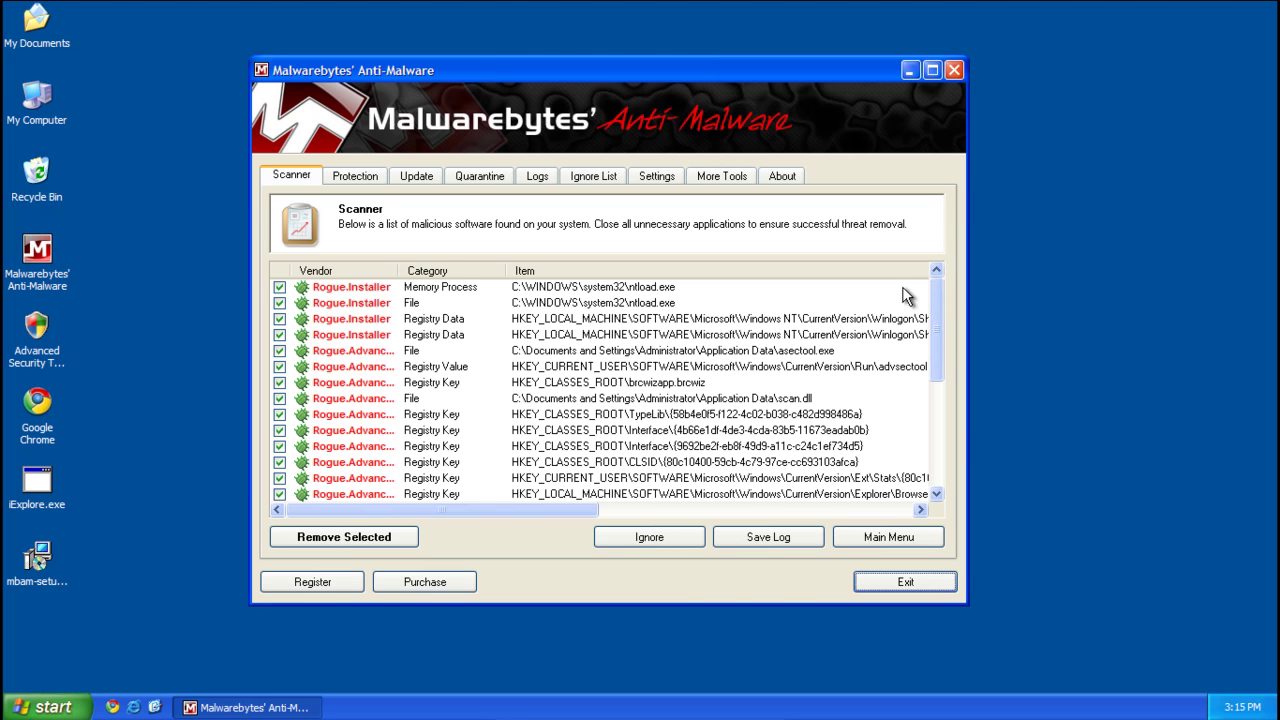
scroll(926, 311, down, 4)
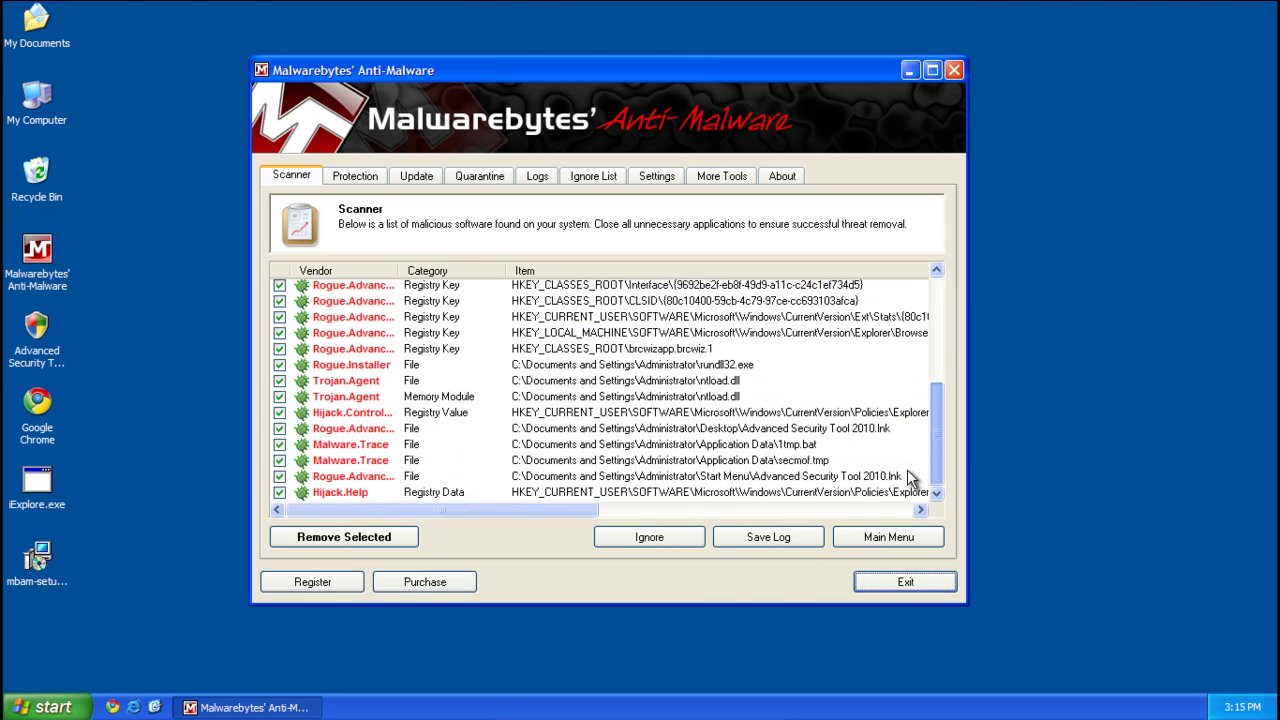
click(322, 538)
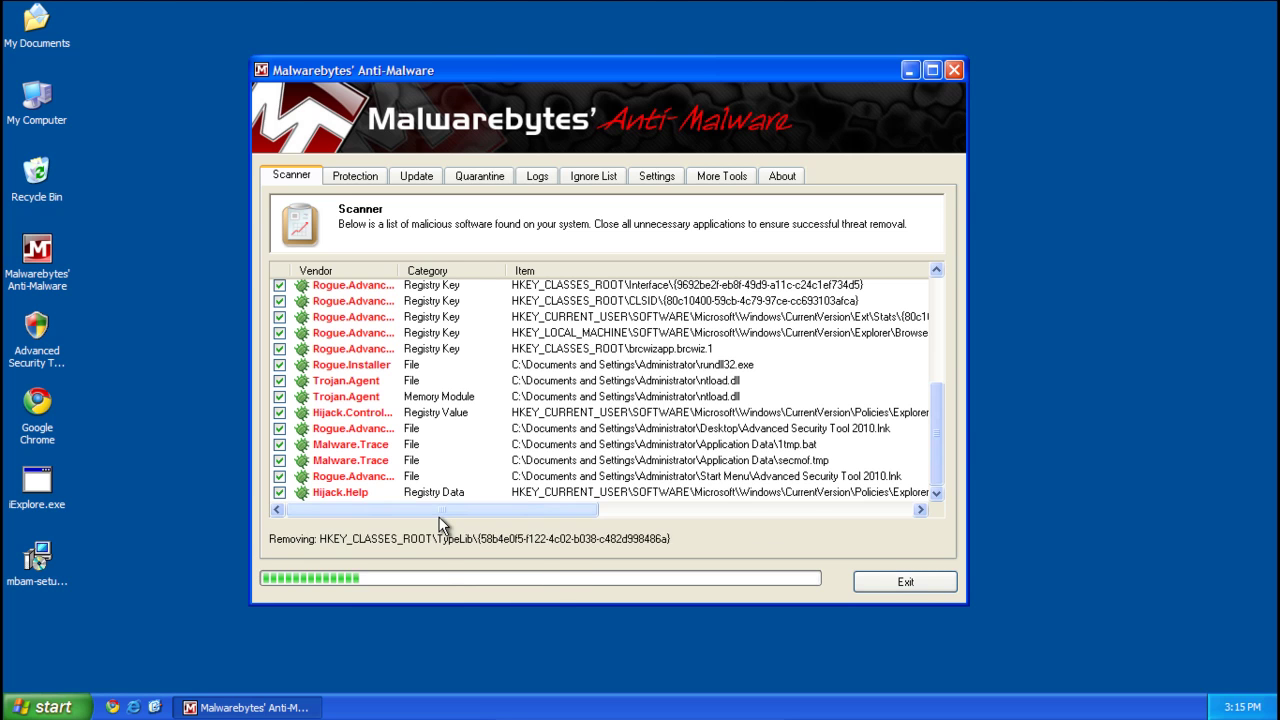
Close the Notepad removal log and accept restarting Windows now
key(Return)
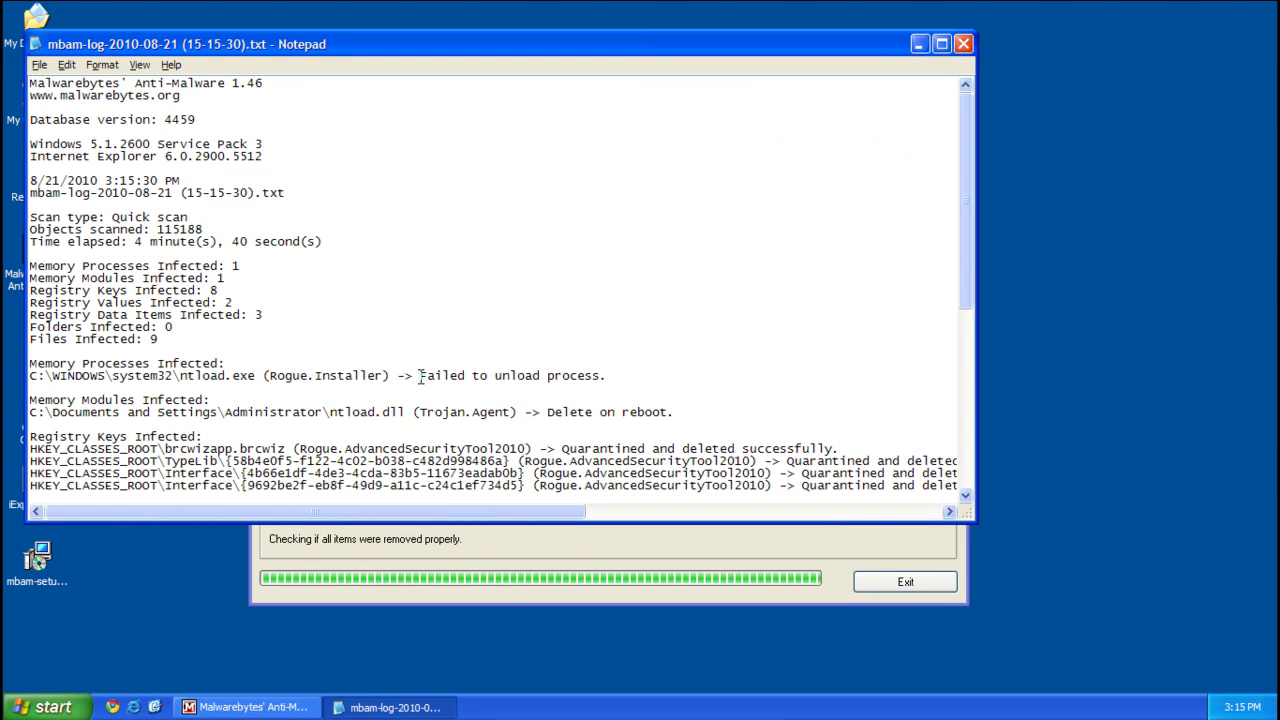
click(963, 44)
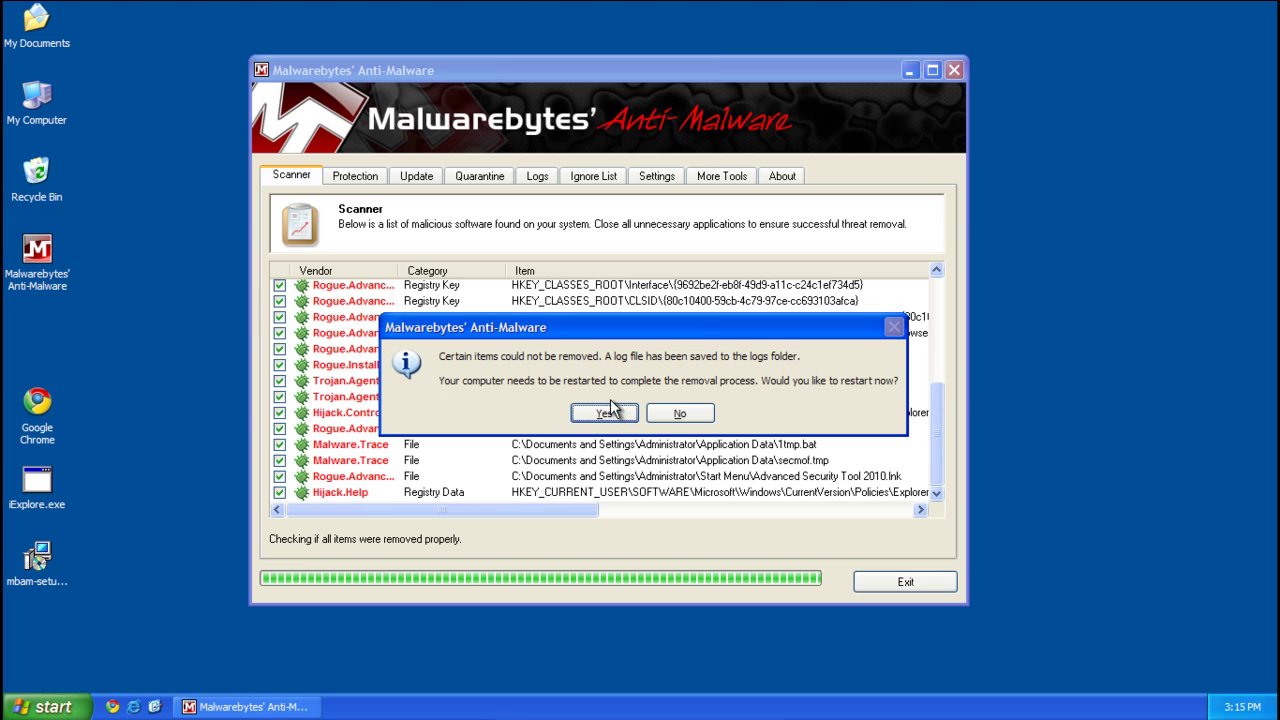
click(611, 412)
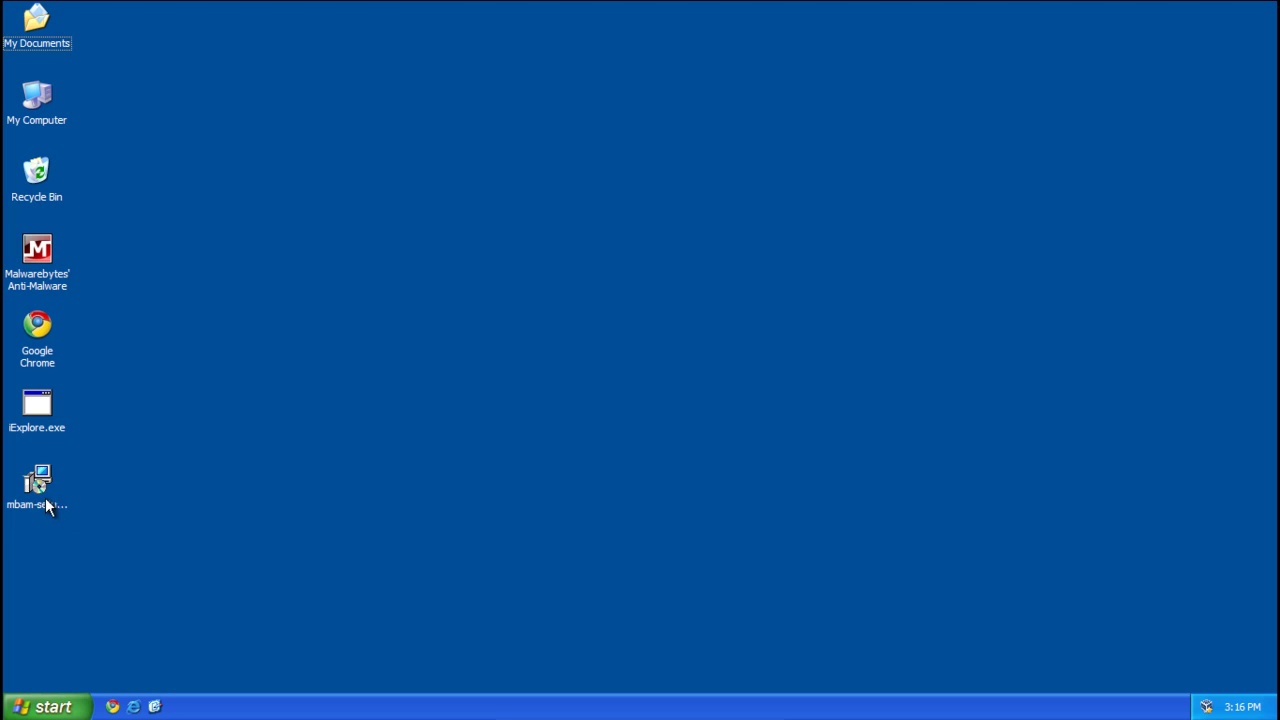
Select iExplore.exe and mbam-setup on the desktop and delete both, confirming with Yes to All
drag(157, 537, 4, 409)
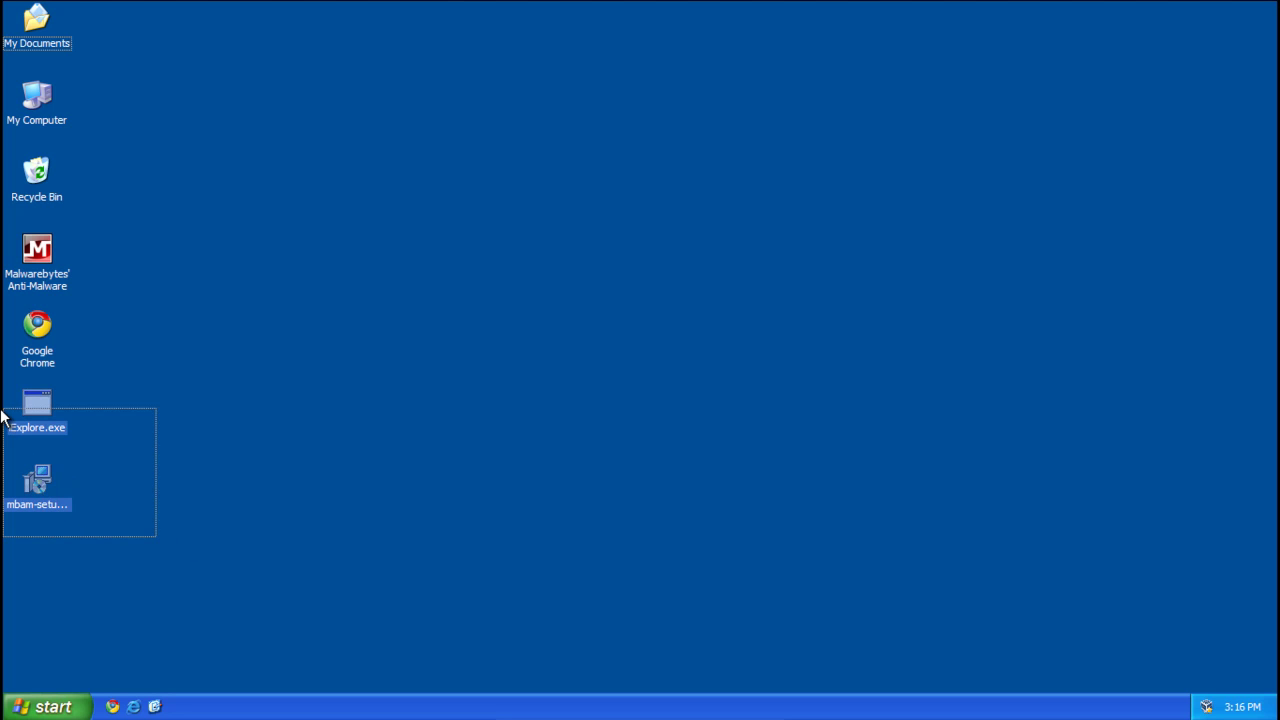
click(94, 428)
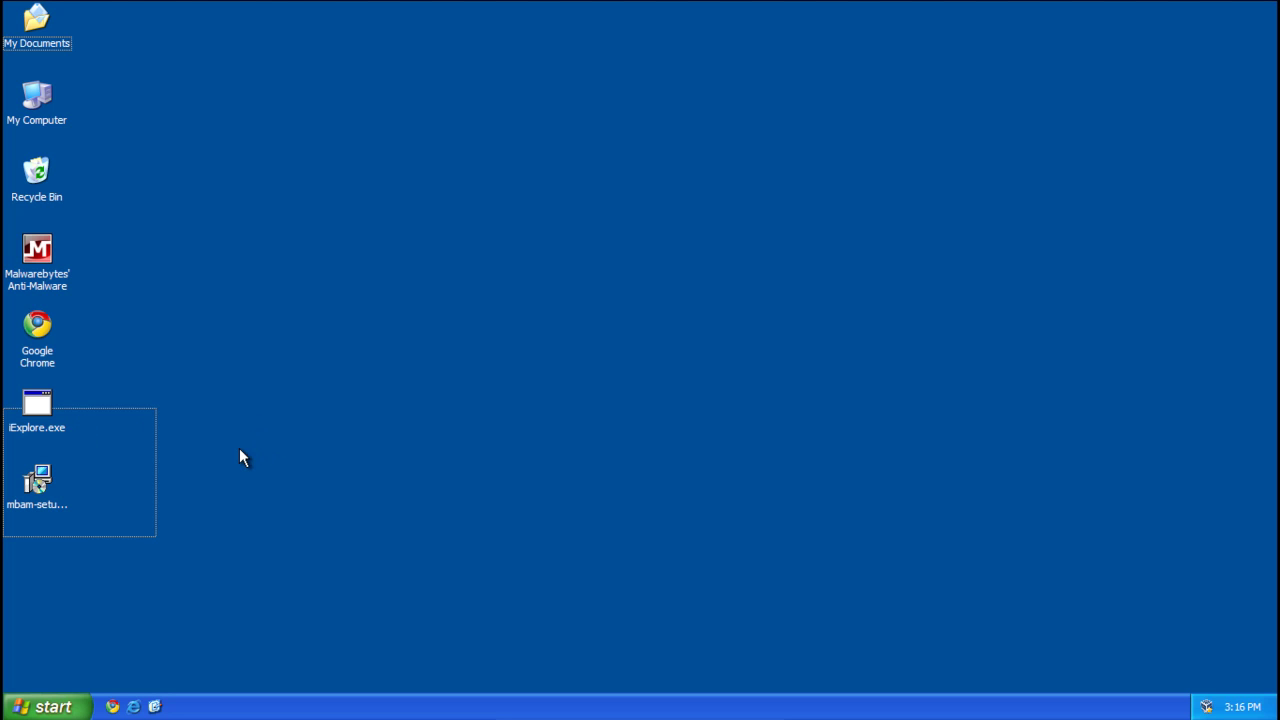
drag(160, 600, 3, 396)
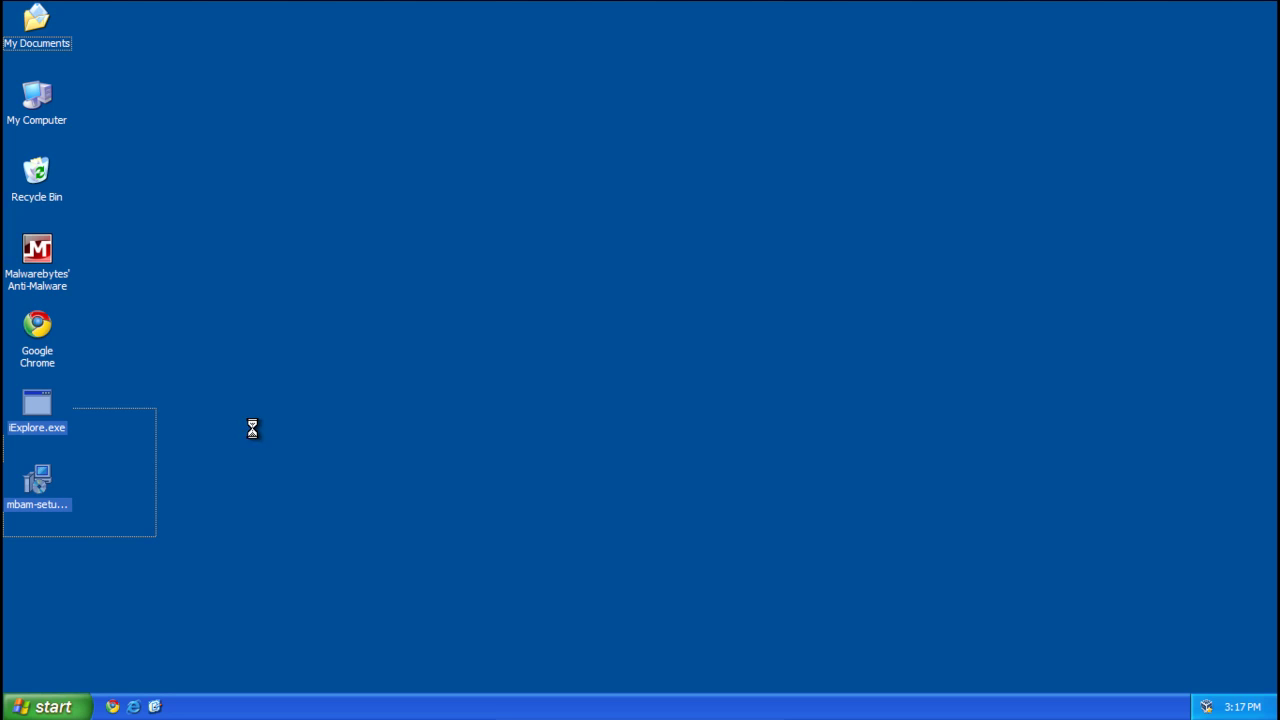
key(Delete)
click(660, 392)
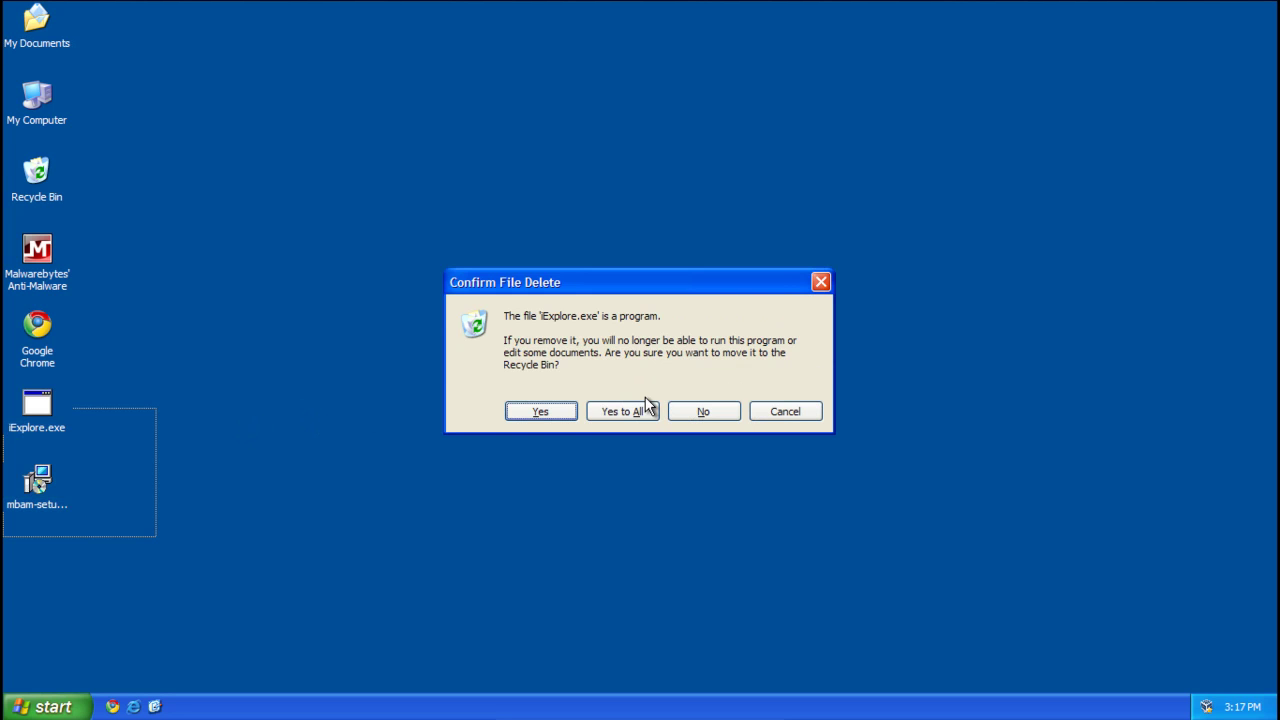
click(620, 408)
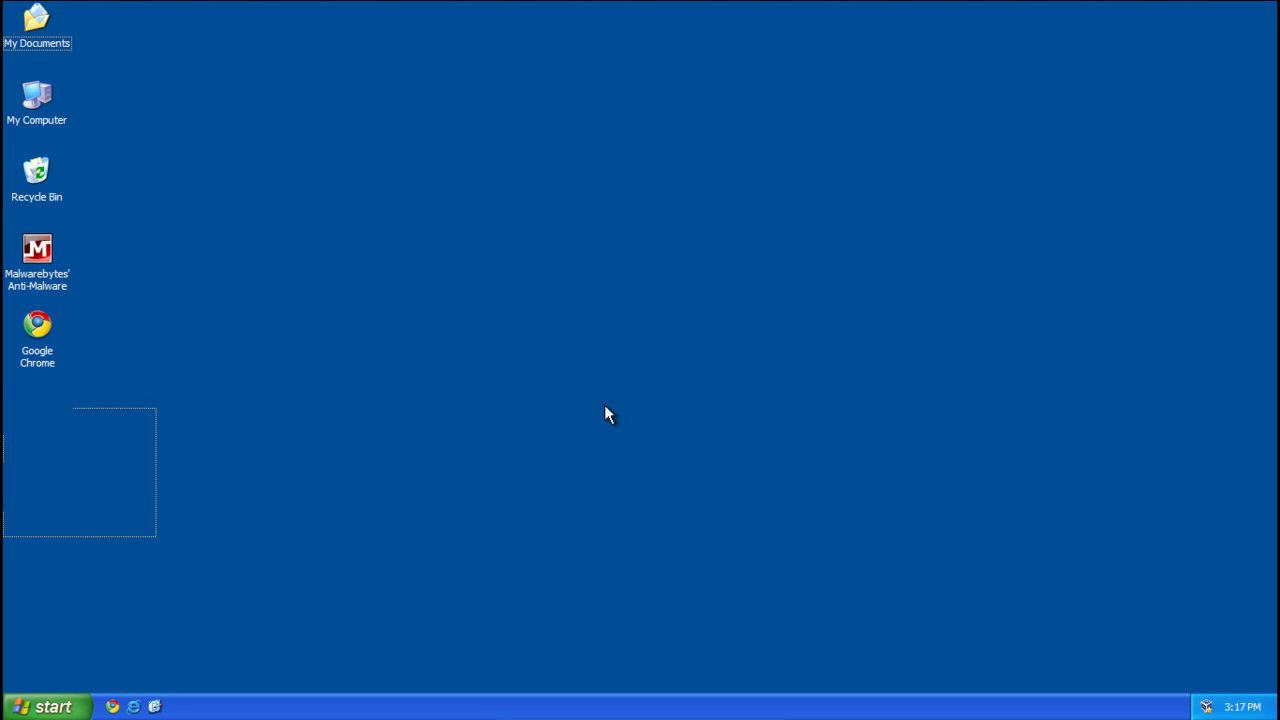